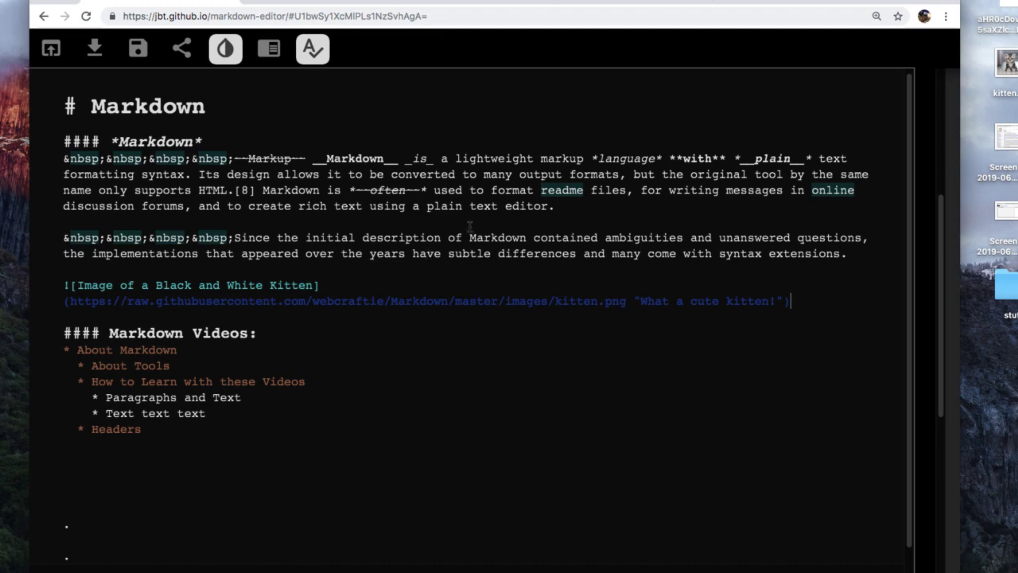
Step: Widen the browser window to span the full width of the screen
double_click(959, 352)
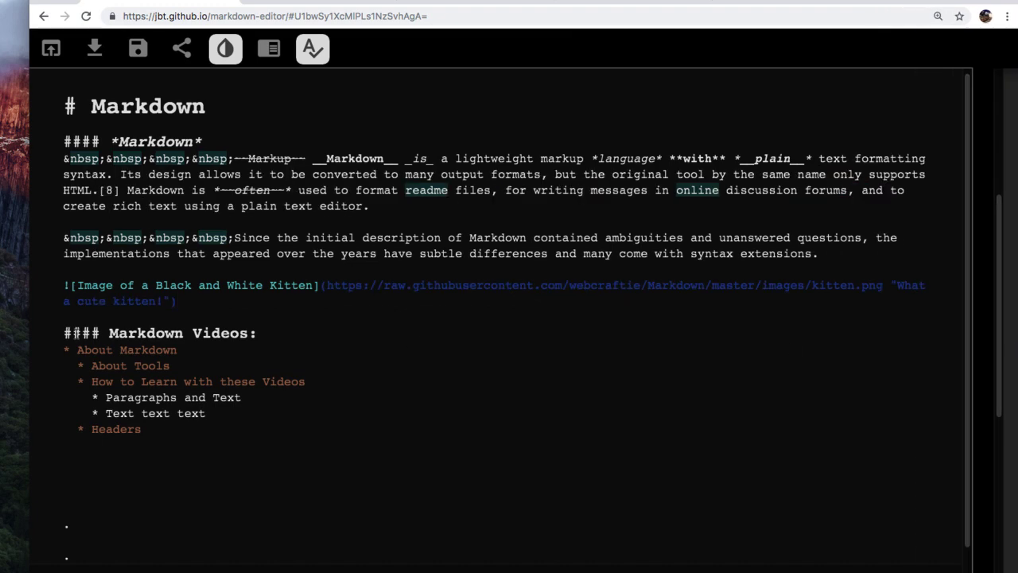
double_click(30, 319)
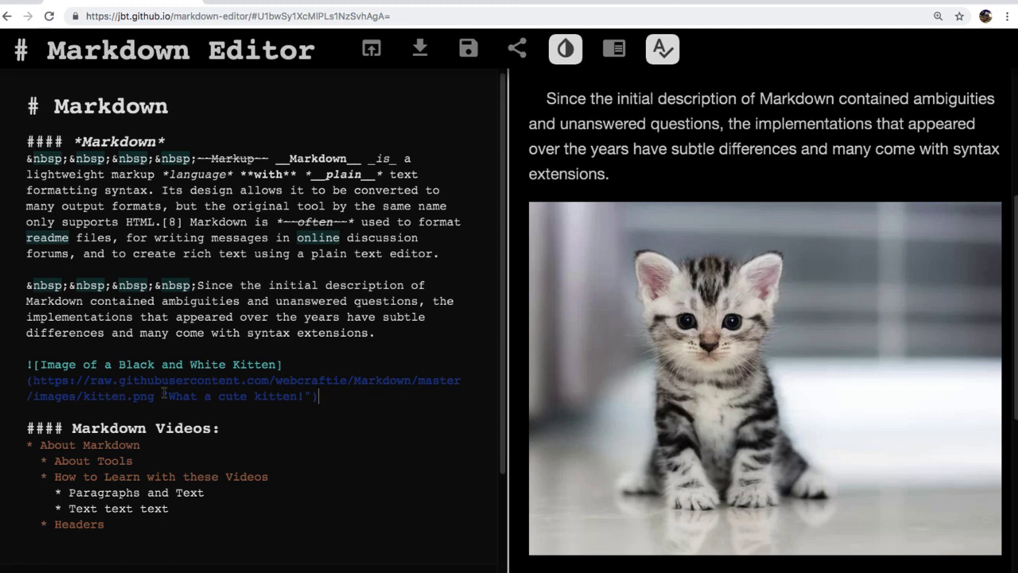
Step: Switch to the Dillinger editor at dillinger.io and look at its page with the documents sidebar shown and hidden
left_click(593, 3)
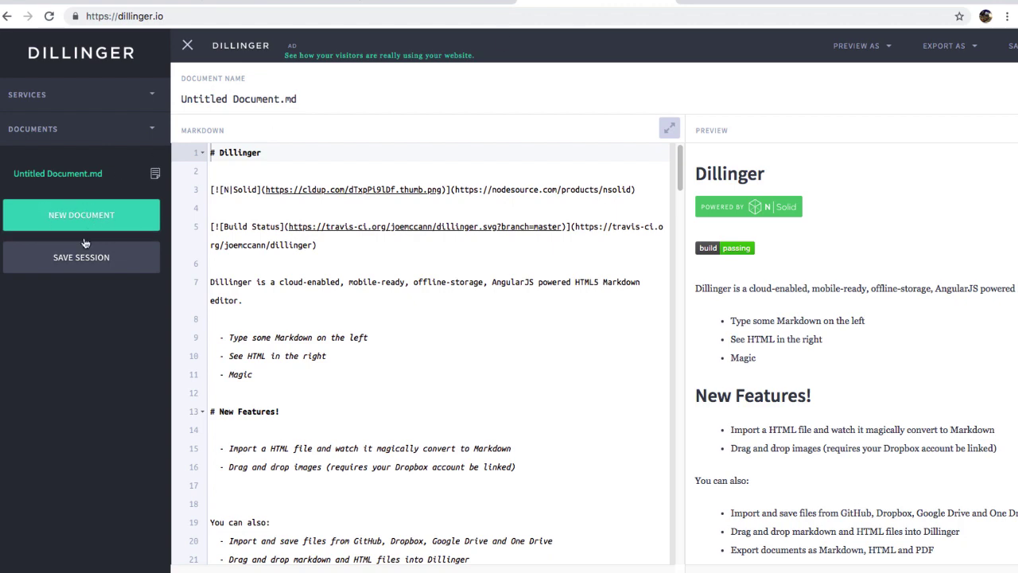
left_click(186, 45)
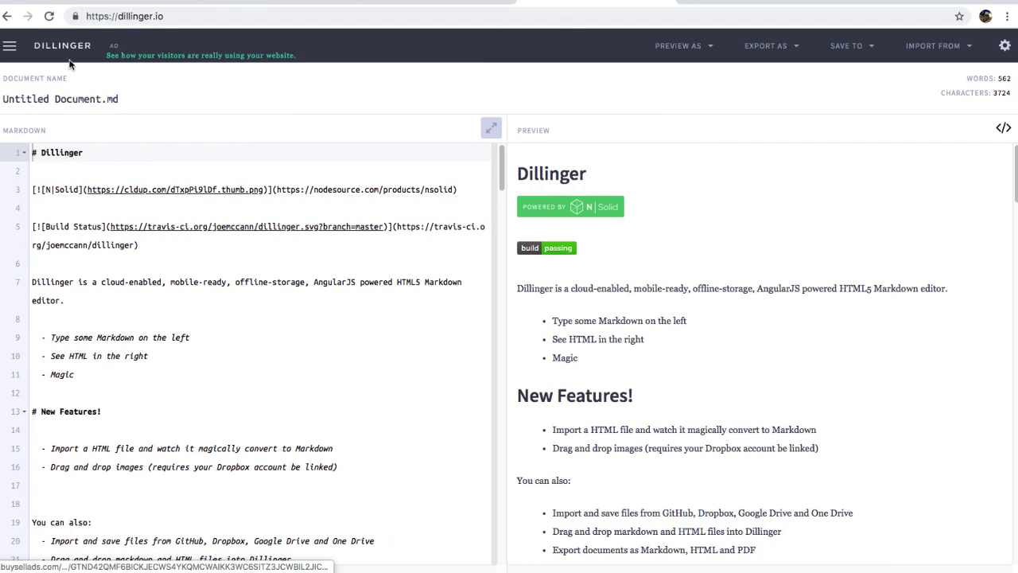
left_click(156, 16)
key("Return")
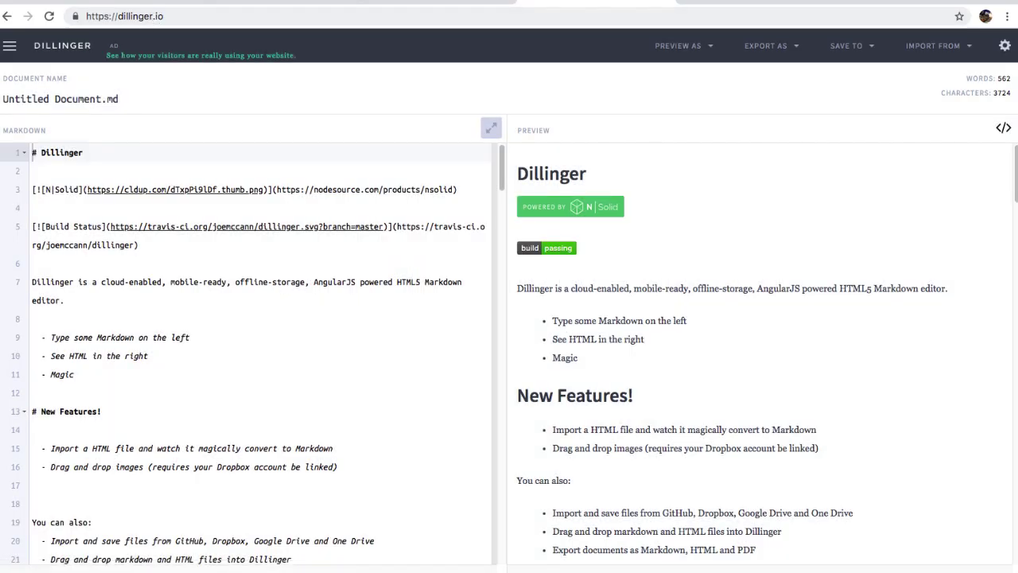
left_click(10, 48)
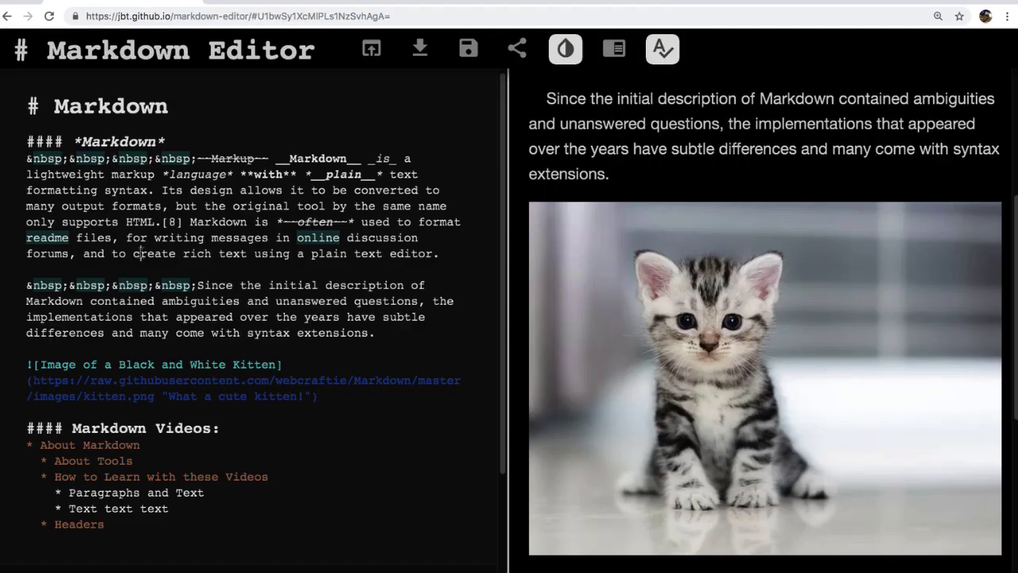
Step: Copy the whole source from Markdown Editor into the Dillinger document in place of the sample text, and review the rendered preview
left_click(141, 252)
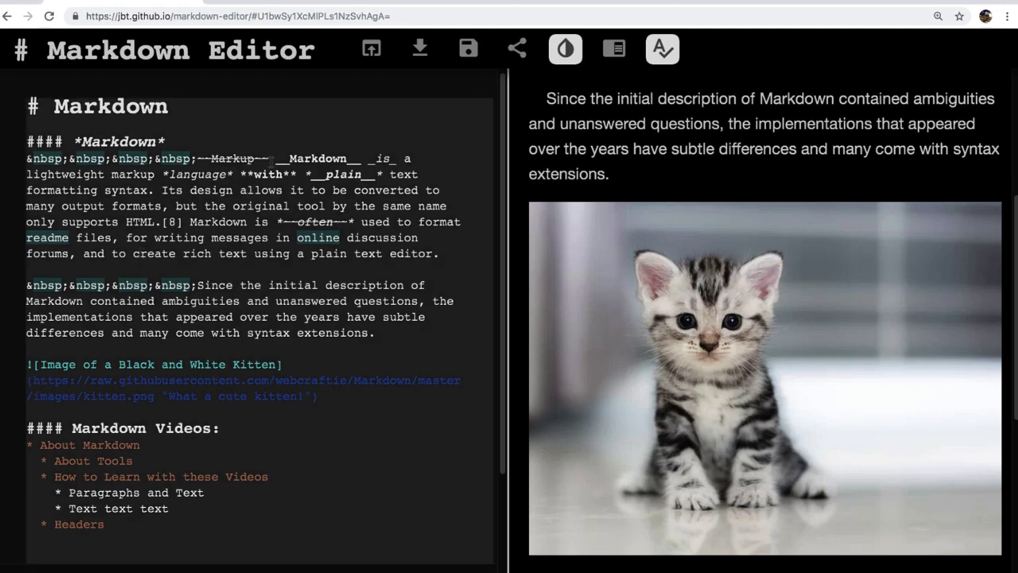
left_click(560, 1)
left_click(265, 210)
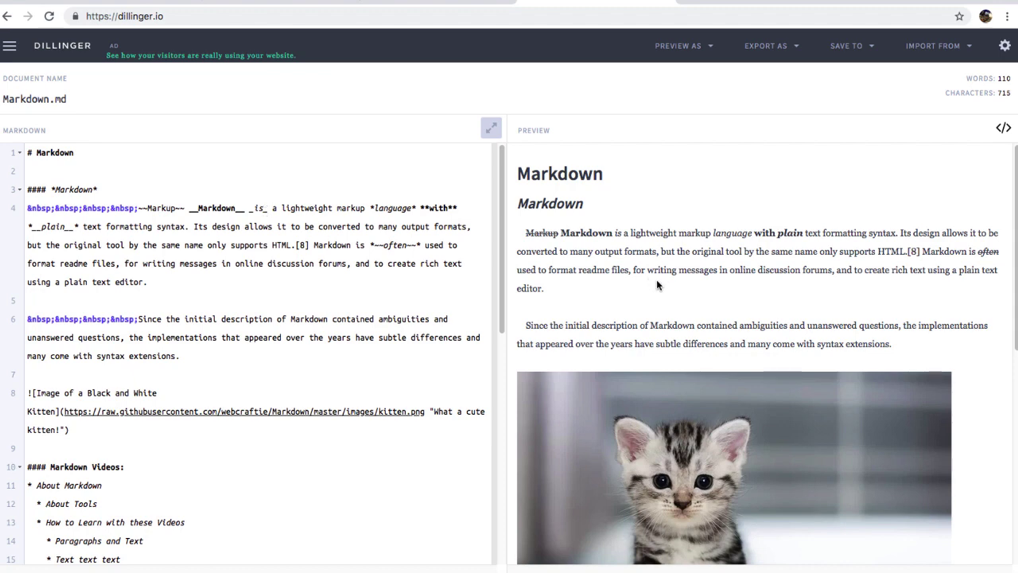
scroll(656, 279, "down", 3)
scroll(656, 280, "down", 5)
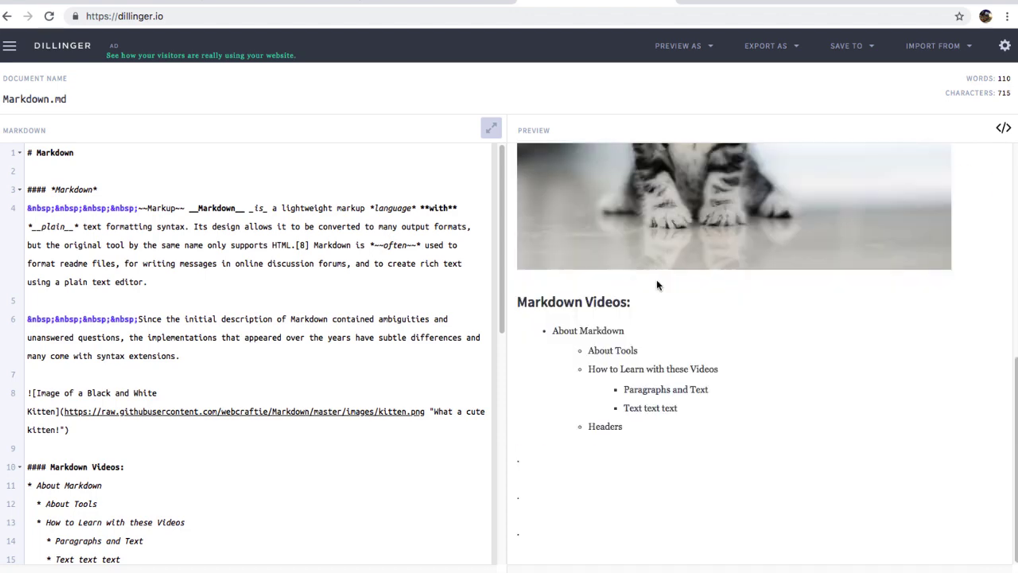
scroll(656, 279, "up", 7)
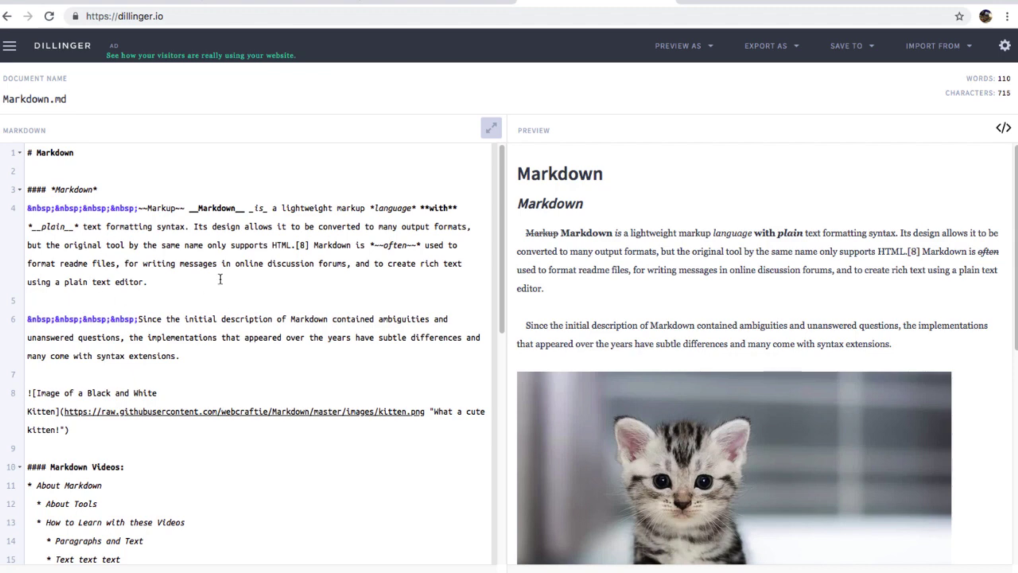
Step: Create a new Dillinger document and name it ThisCat.md
left_click(9, 46)
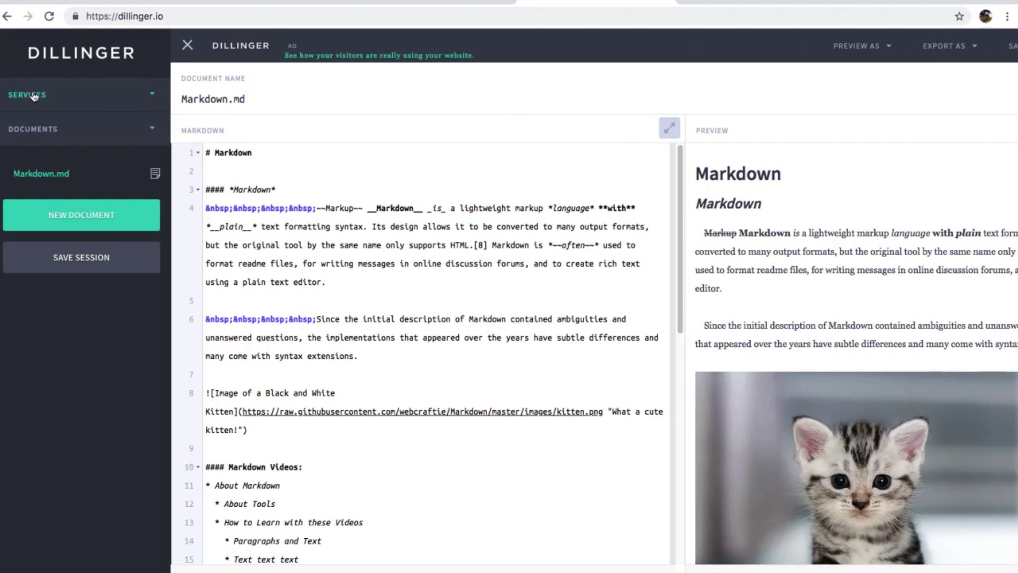
left_click(105, 217)
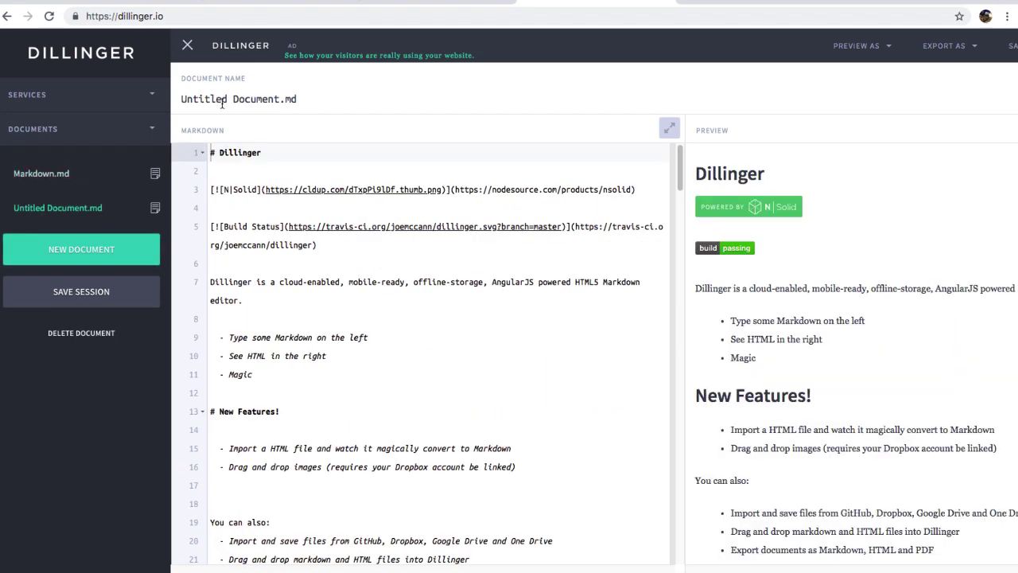
left_click_drag(278, 98, 160, 93)
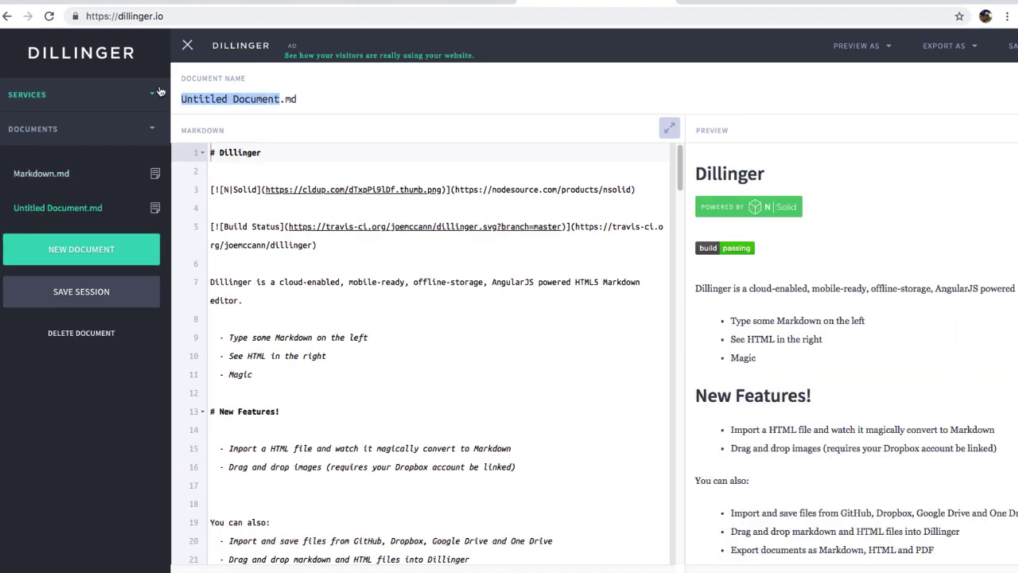
type("ThisCat")
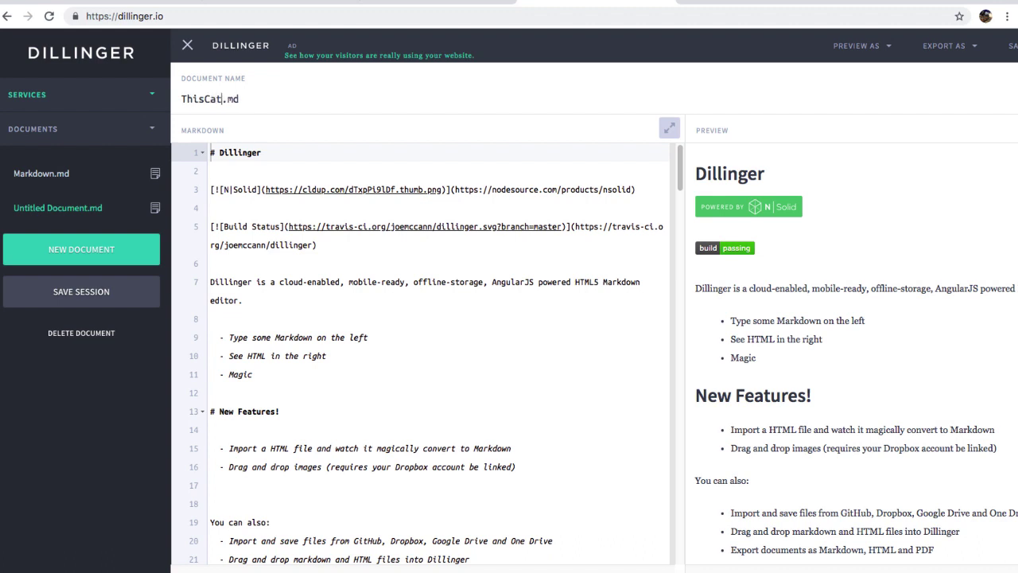
Step: Replace all the sample text in ThisCat.md with the copied Markdown source
left_click(316, 335)
left_click(271, 307)
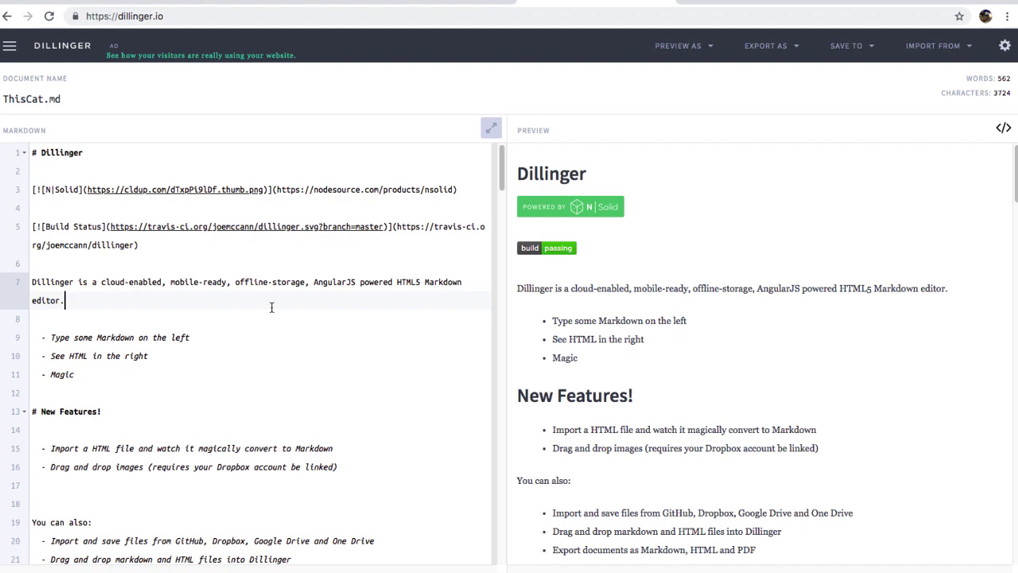
key("ctrl+a")
key("ctrl+v")
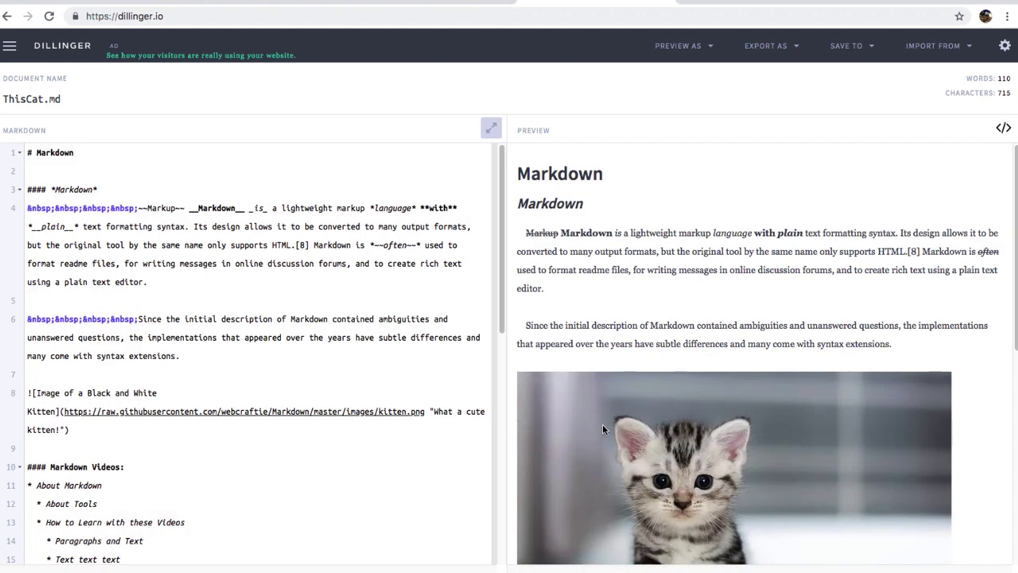
Step: Delete the subheading, both paragraphs, the Markdown Videos list and the extra blank line above the kitten image in ThisCat.md
left_click_drag(196, 356, 28, 190)
key("BackSpace")
left_click_drag(46, 284, 134, 422)
key("BackSpace")
left_click(56, 207)
key("BackSpace")
key("BackSpace")
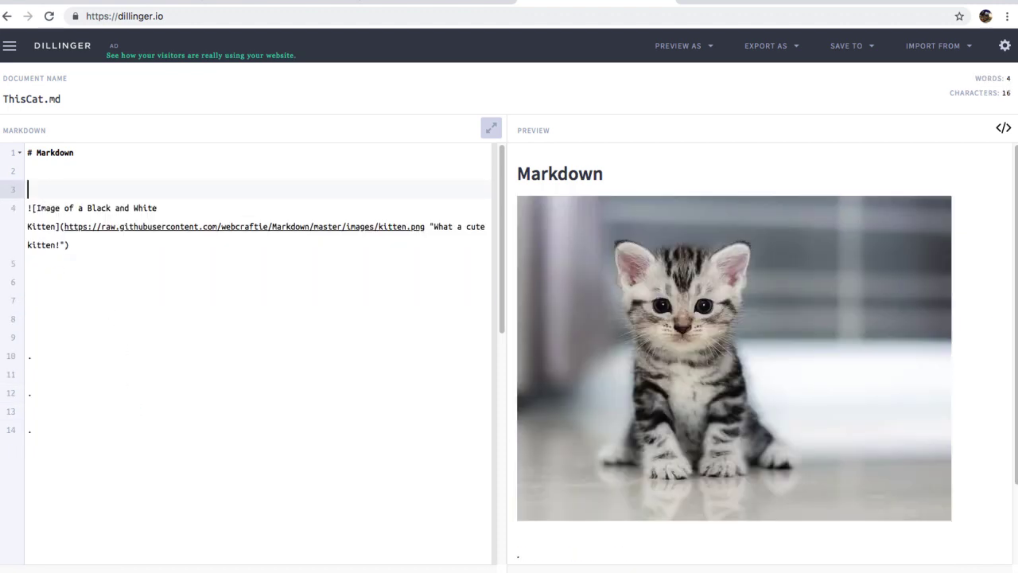
left_click(41, 287)
Step: Change the level-one heading of ThisCat.md to "This cat is awesome!"
left_click_drag(77, 151, 38, 154)
type("This ")
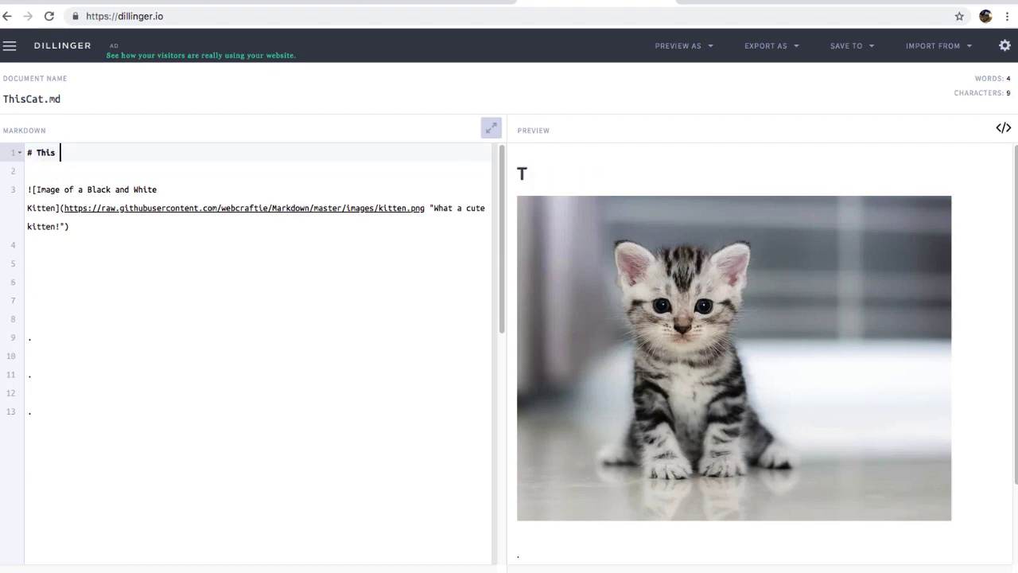
type("cat is awesome!")
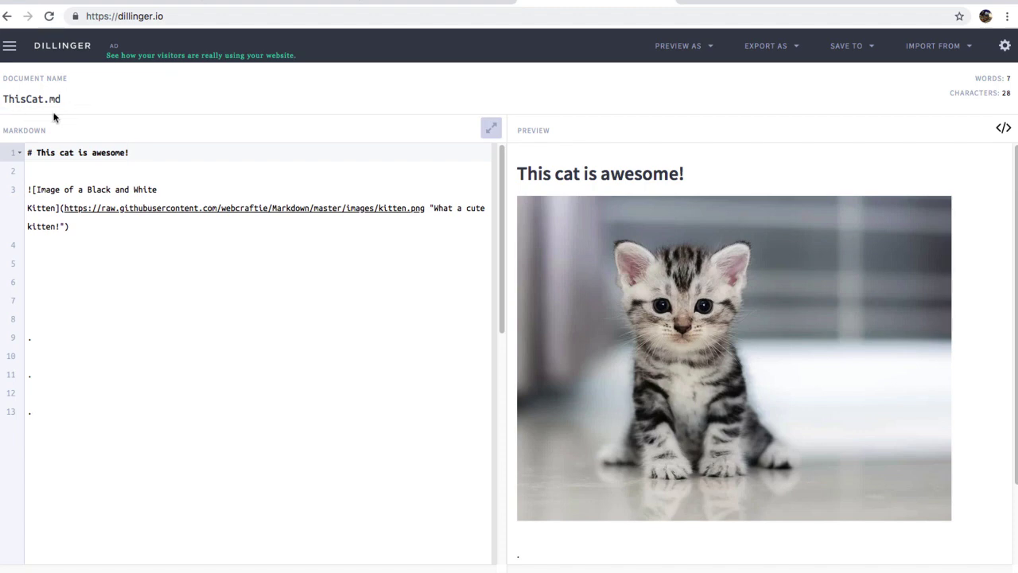
Step: Open Markdown.md and delete the kitten image line above the Markdown Videos heading
left_click(9, 49)
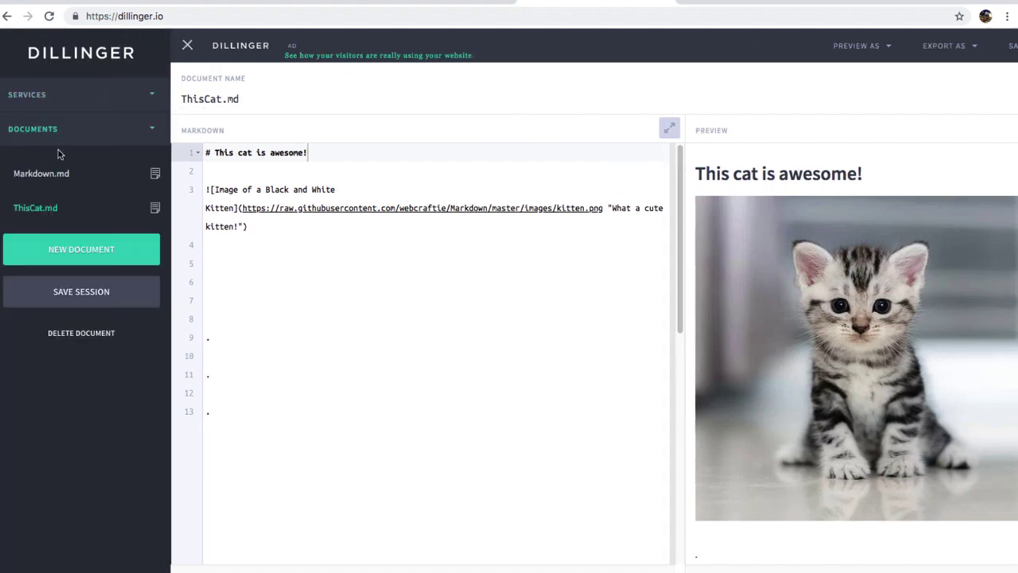
left_click(92, 181)
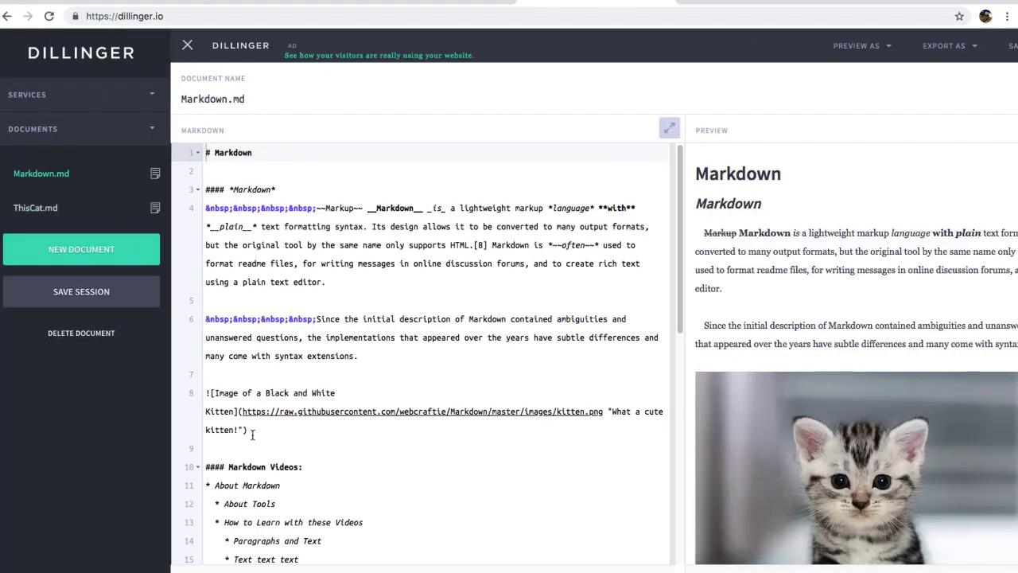
left_click(253, 434)
left_click_drag(262, 432, 11, 387)
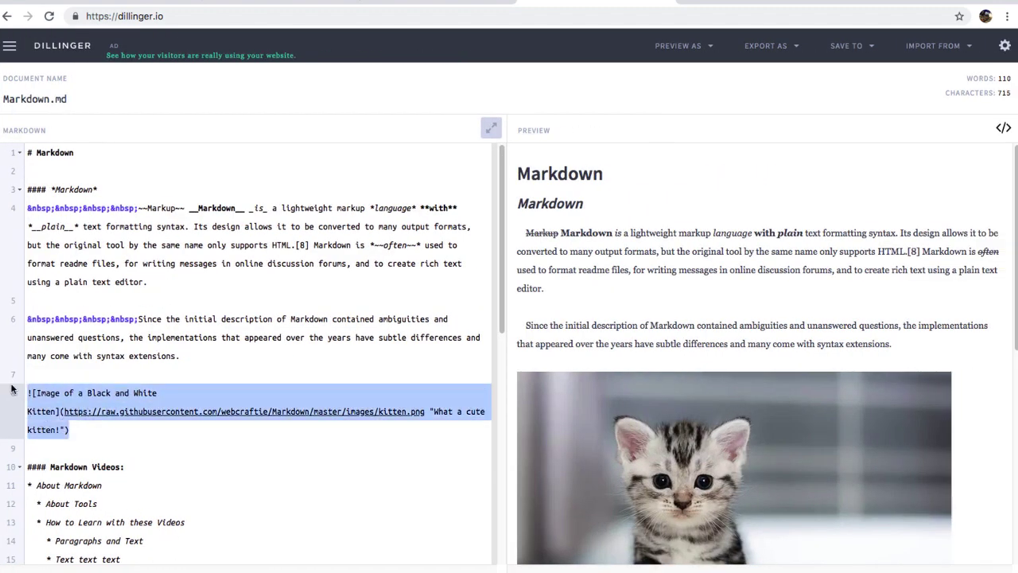
key("BackSpace")
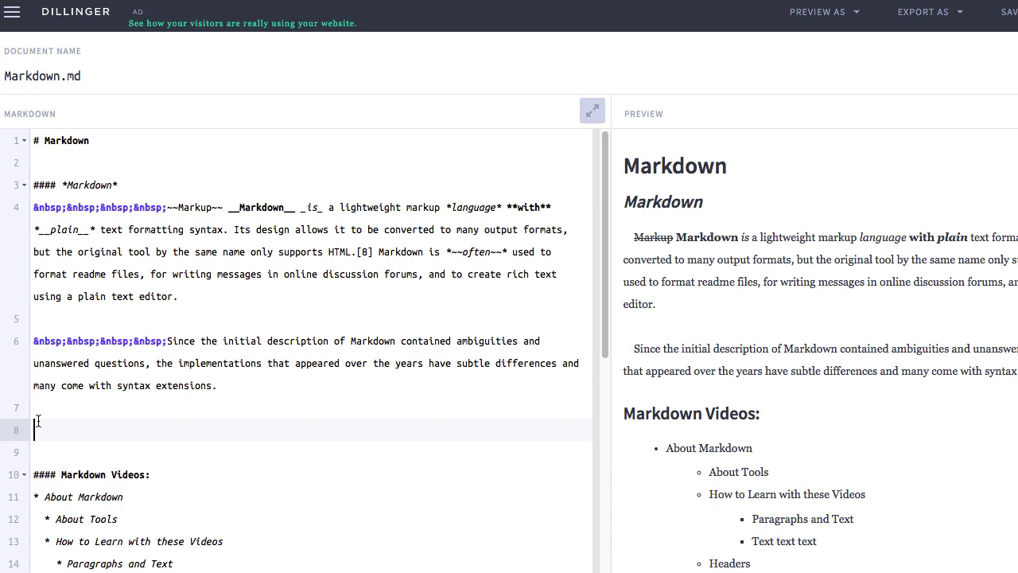
Step: Add the level-six heading "###### Links to Other Pages" on the emptied line 8
type("Links")
type("t")
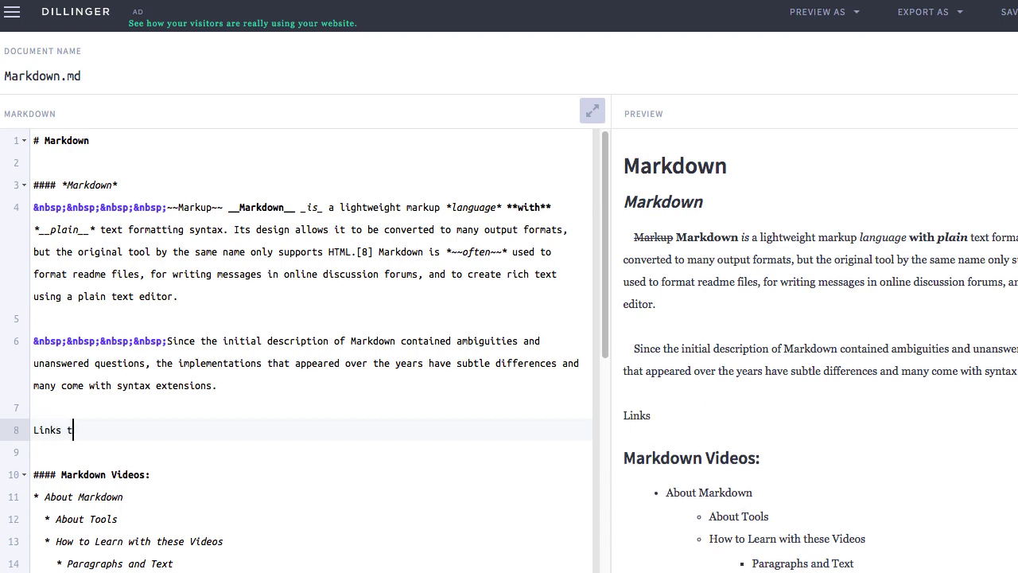
type("o Other Pages")
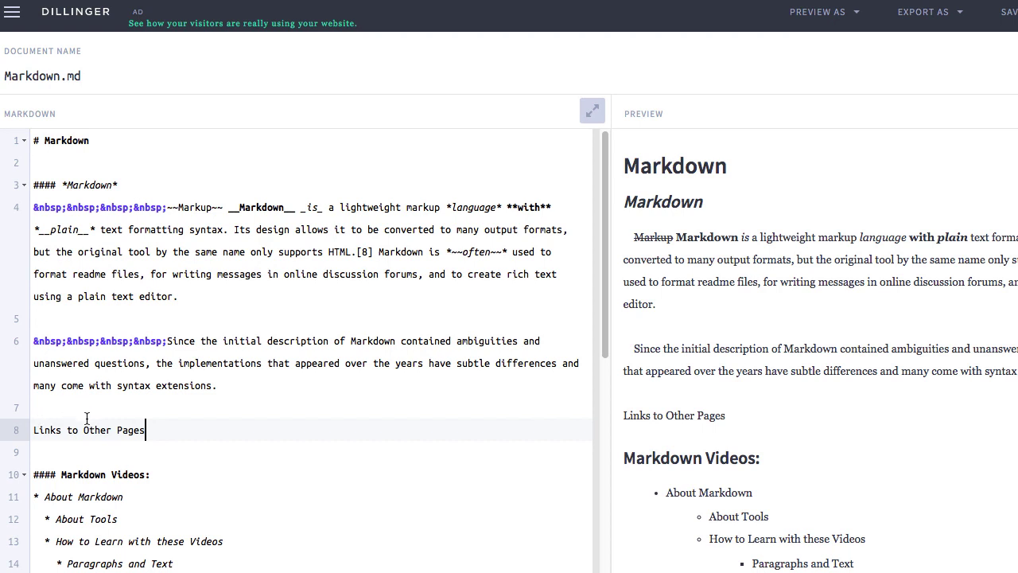
left_click(34, 429)
type("######")
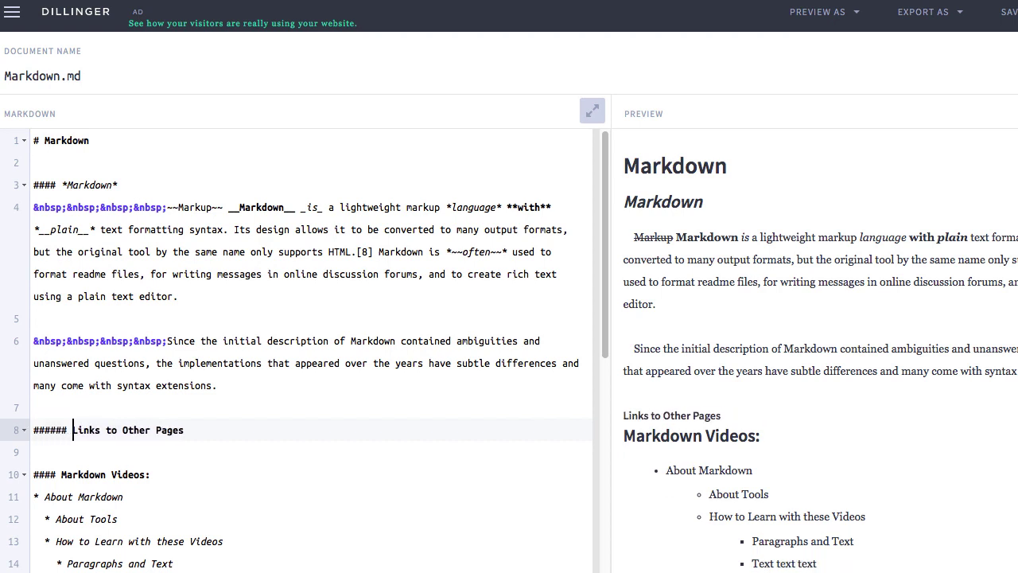
Step: Add the bracketed link text "[Check out this cute kitten!]" on a new line below the Links to Other Pages heading
left_click(220, 429)
key("Return")
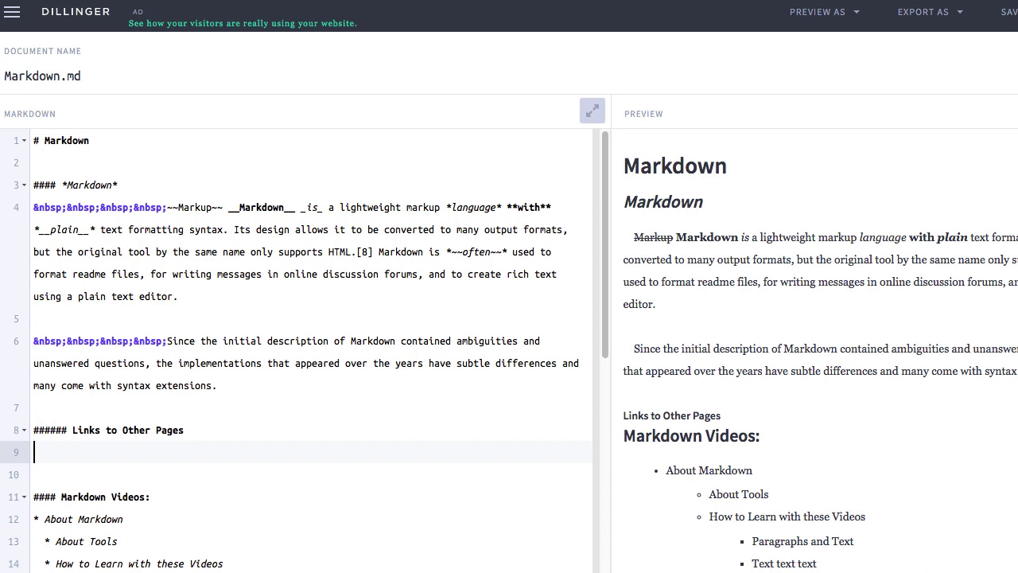
type("[")
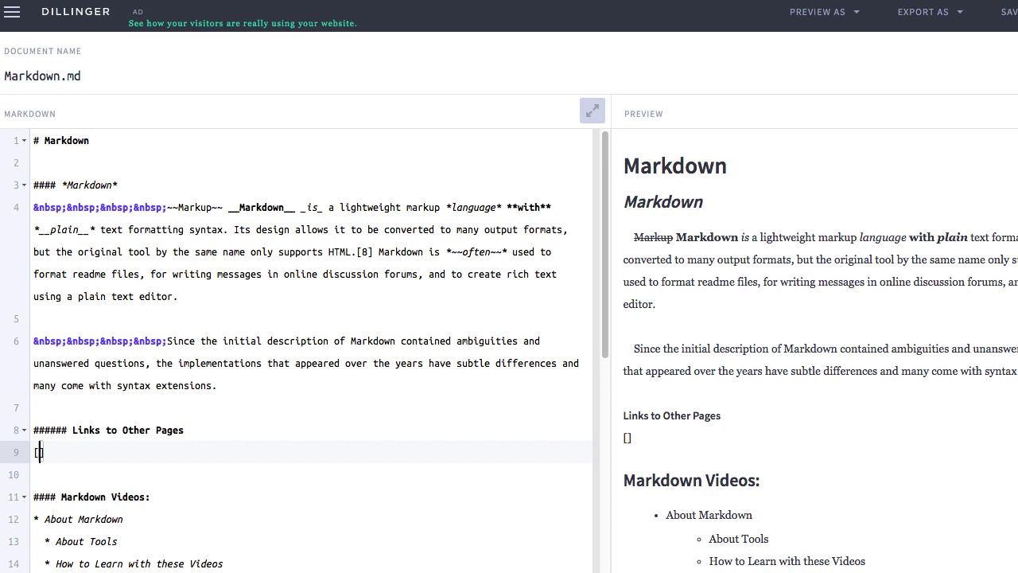
type("Check out this cute kiten!")
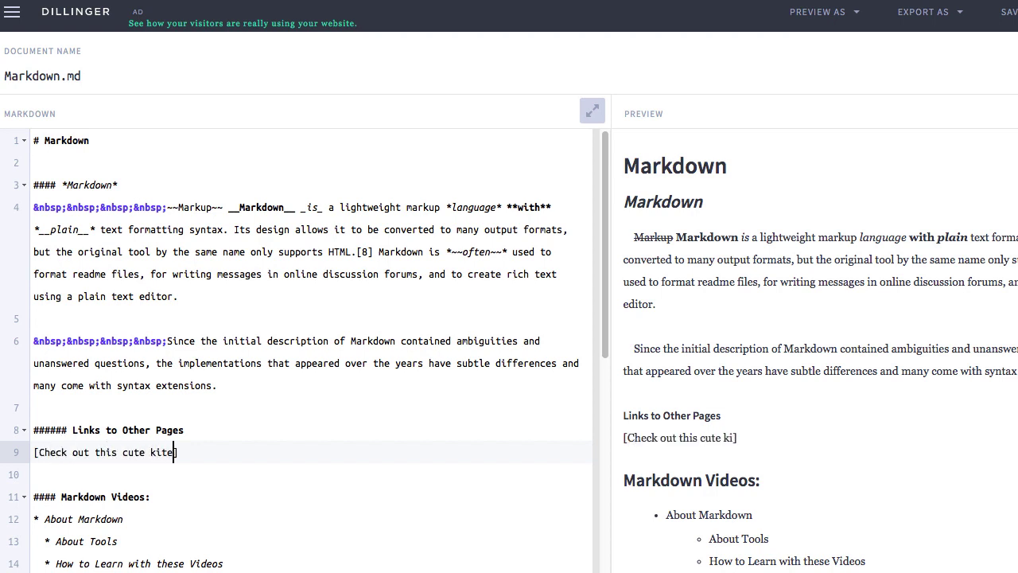
left_click(174, 451)
type("t")
key("Right")
key("Right")
key("Right")
key("Right")
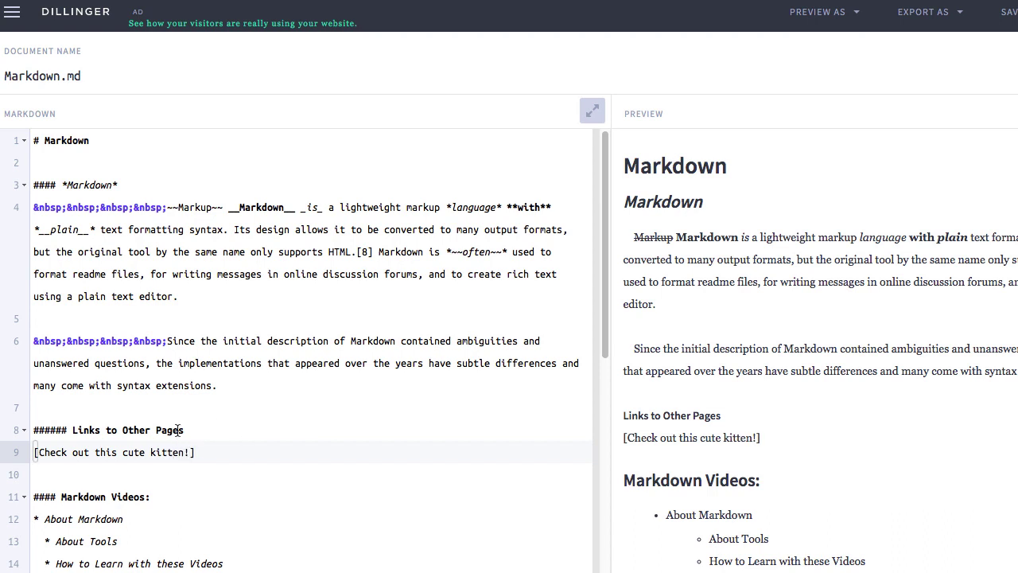
Step: Add an empty pair of parentheses directly after the bracketed text "[Check out this cute kitten!]" on line 9
left_click_drag(34, 452, 210, 451)
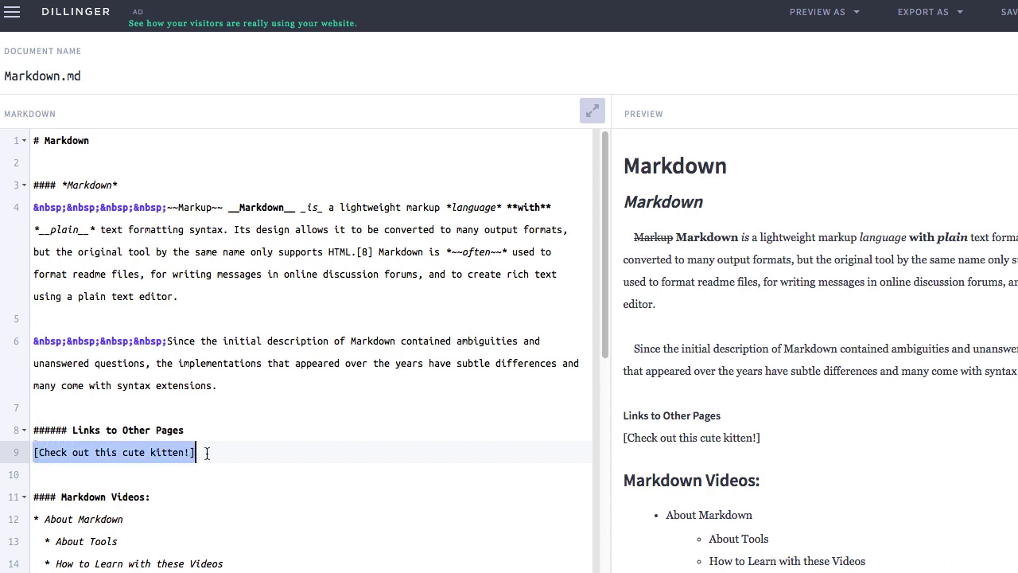
left_click(211, 450)
key("ctrl+plus")
key("ctrl+plus")
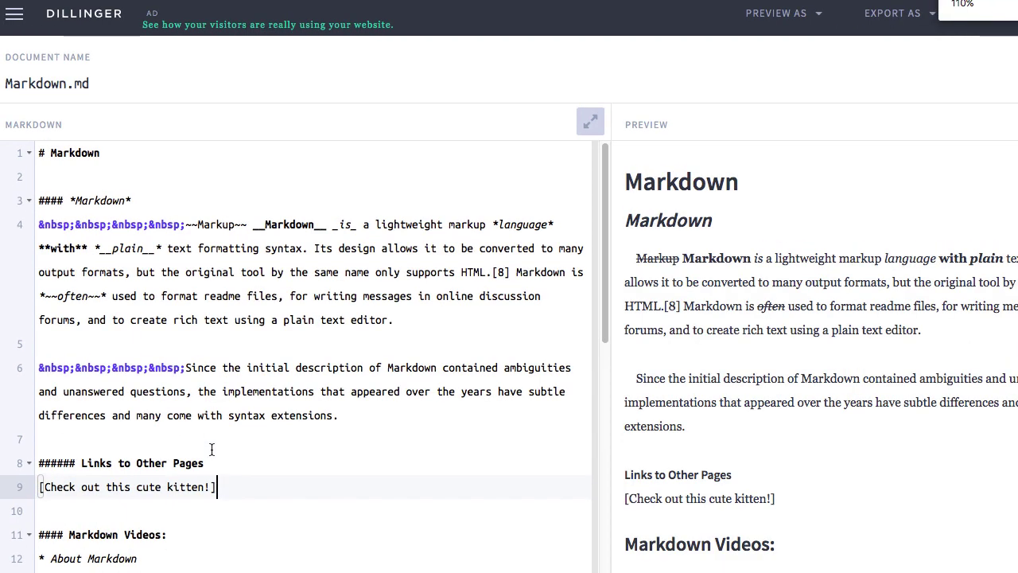
scroll(411, 349, "down", 3)
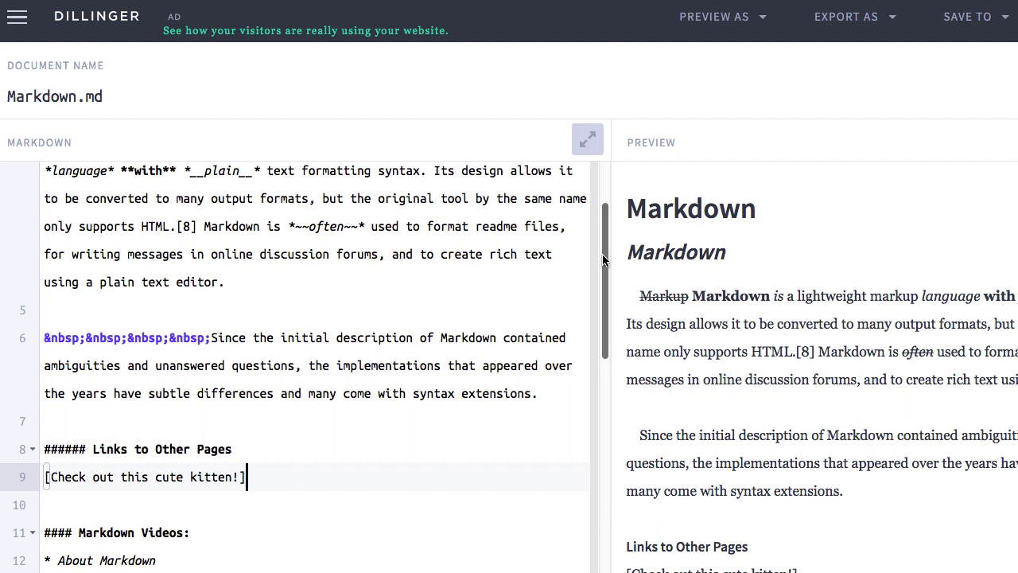
scroll(504, 311, "down", 1)
scroll(505, 311, "down", 3)
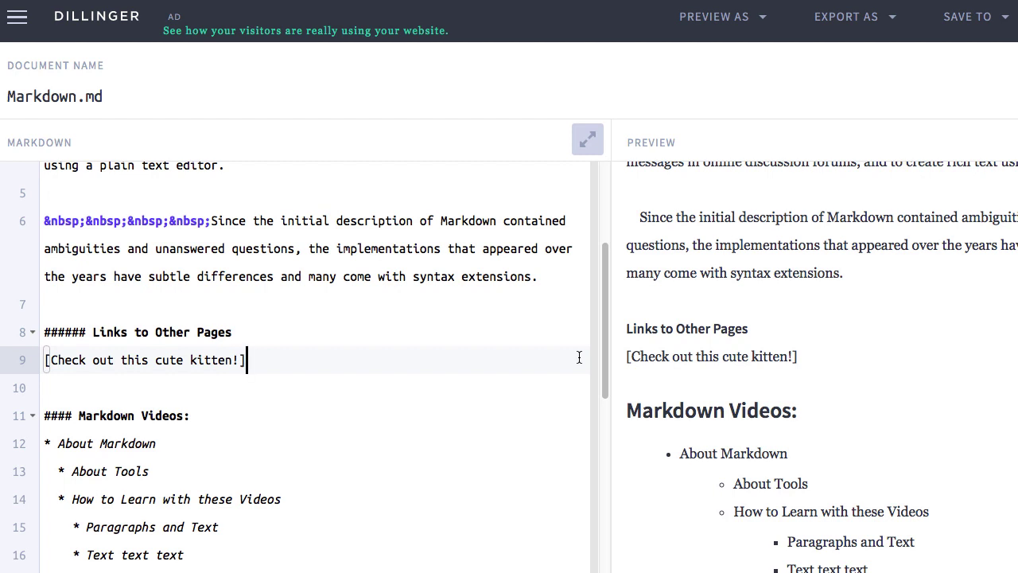
type("()")
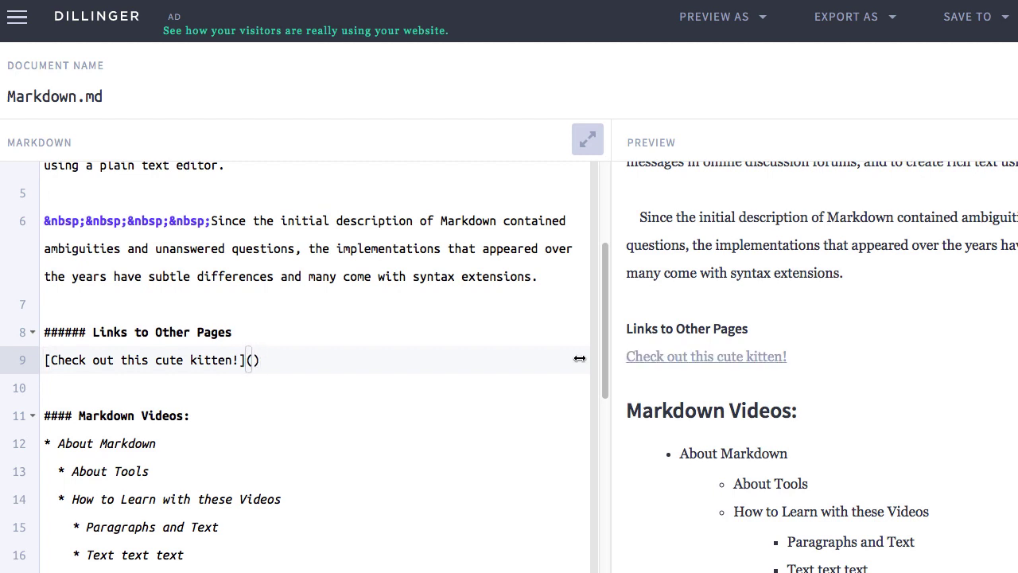
Step: Check the file name of the cat page in the document list and enter ThisCat.md as the kitten link's target
left_click(252, 360)
left_click(18, 16)
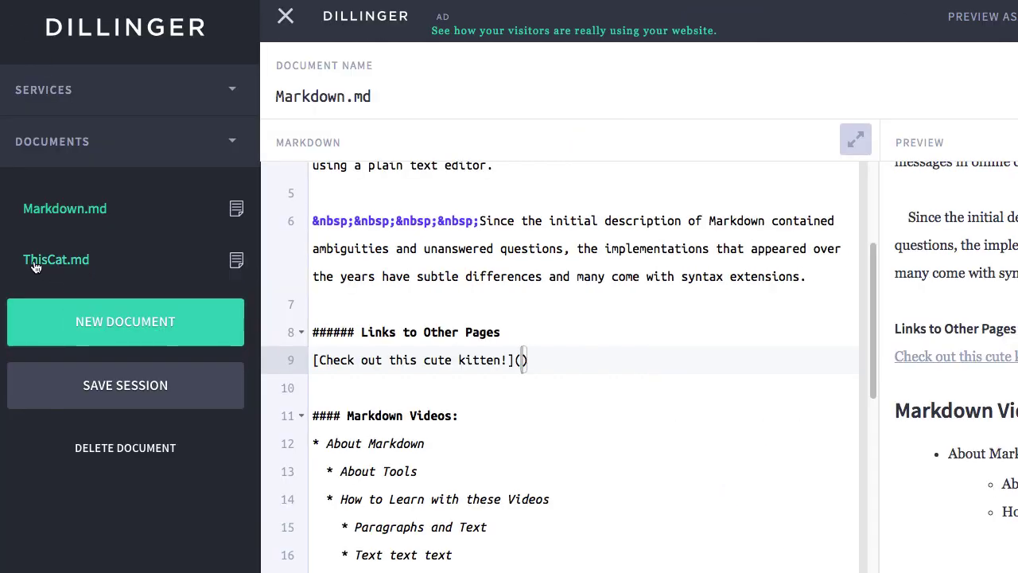
left_click(521, 360)
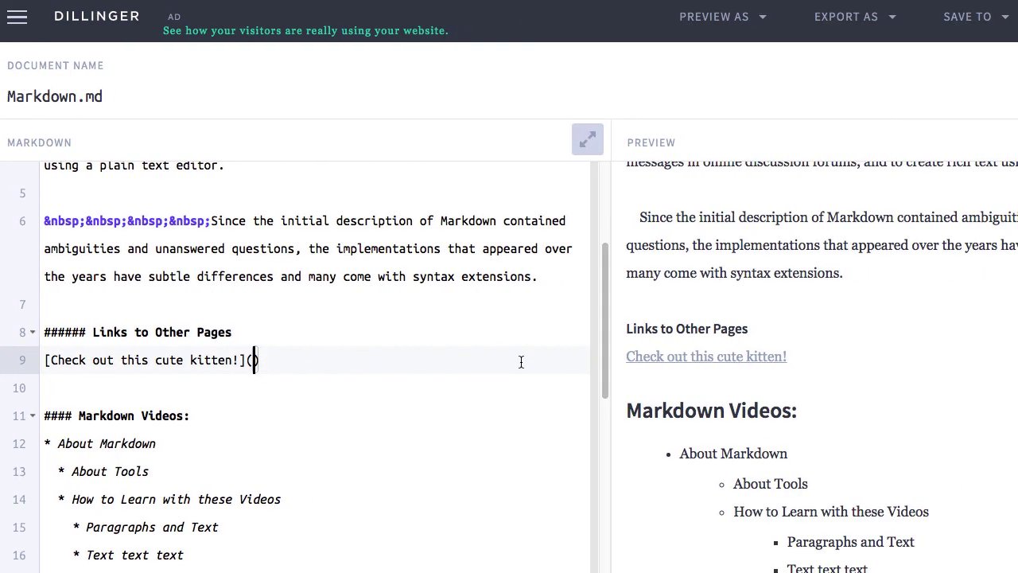
type("ThisCat.m")
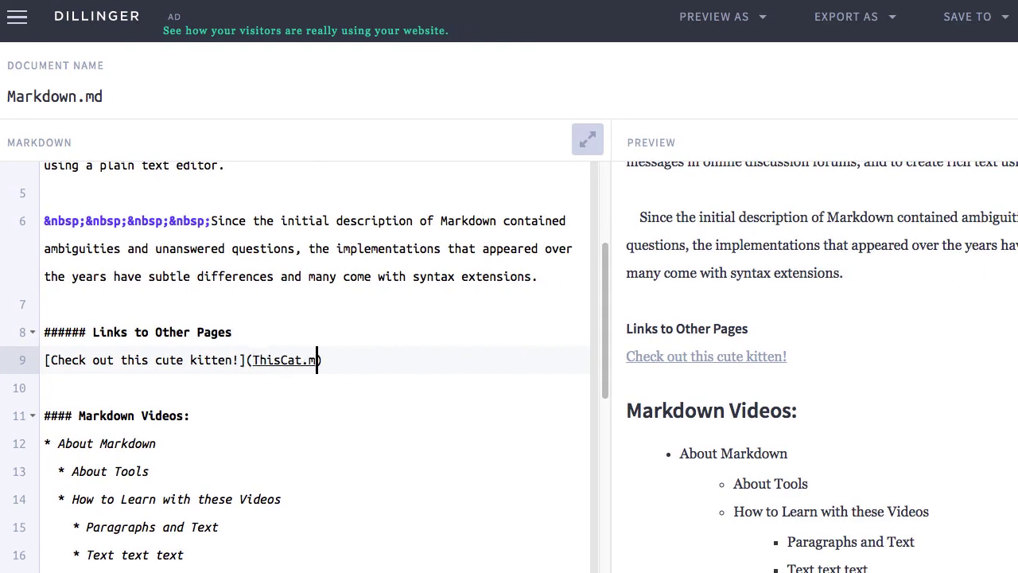
type("d")
Step: Look at the saved documents and try following the kitten link in the preview, then return to Dillinger
left_click(19, 18)
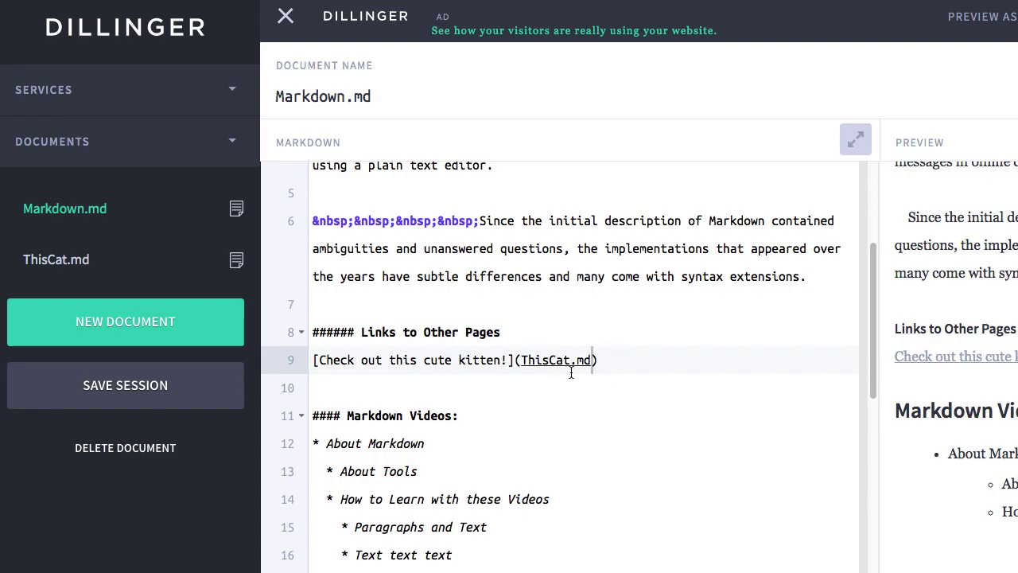
left_click(557, 307)
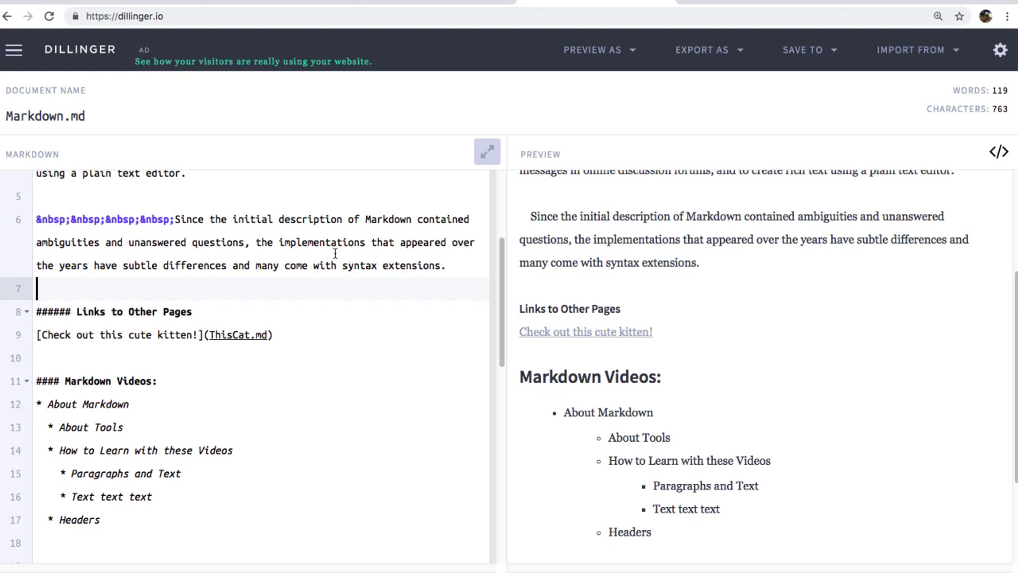
left_click(589, 338)
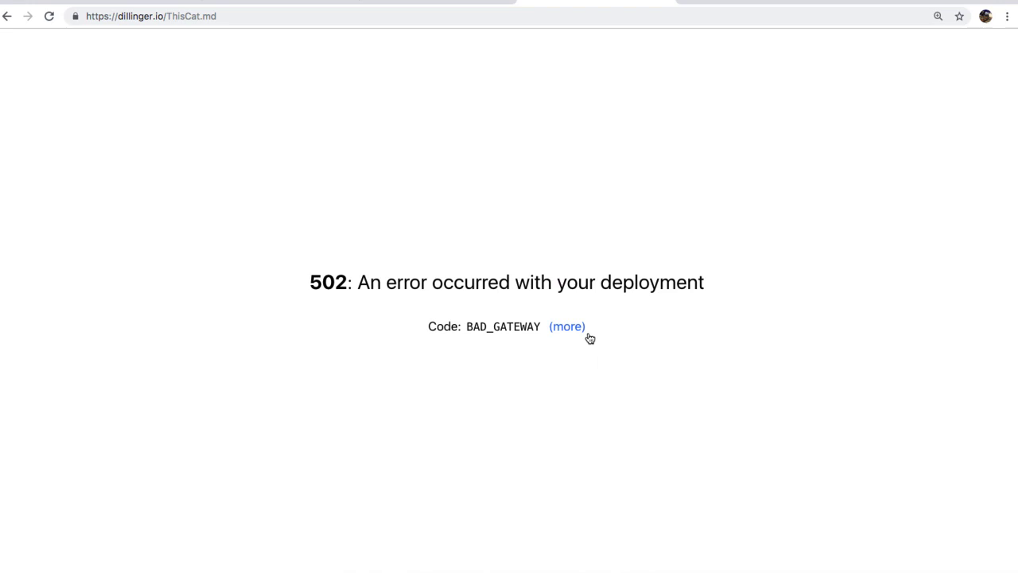
left_click(14, 13)
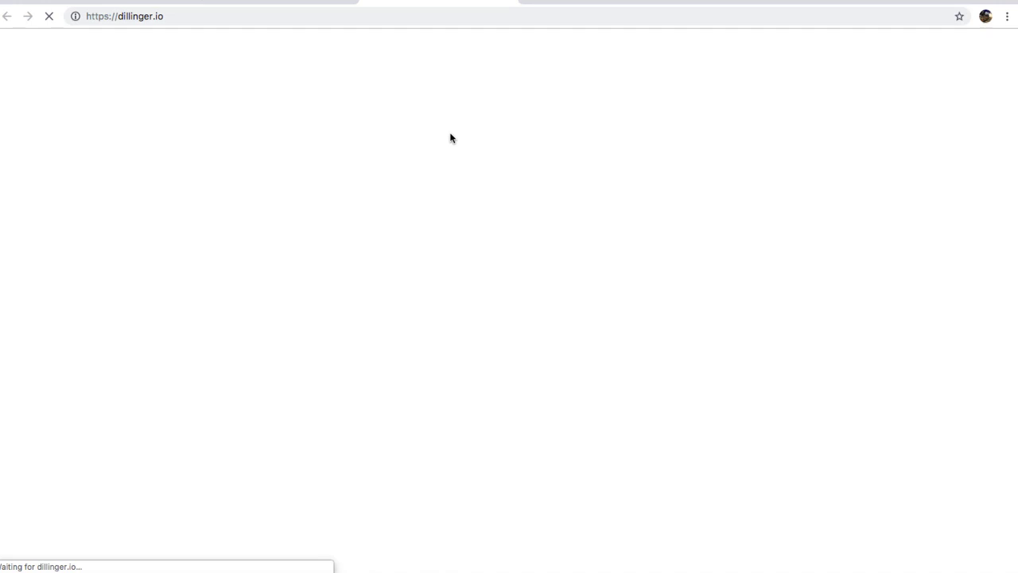
Step: Switch to the Markdown repository on GitHub and open its README.md for editing
left_click(159, 2)
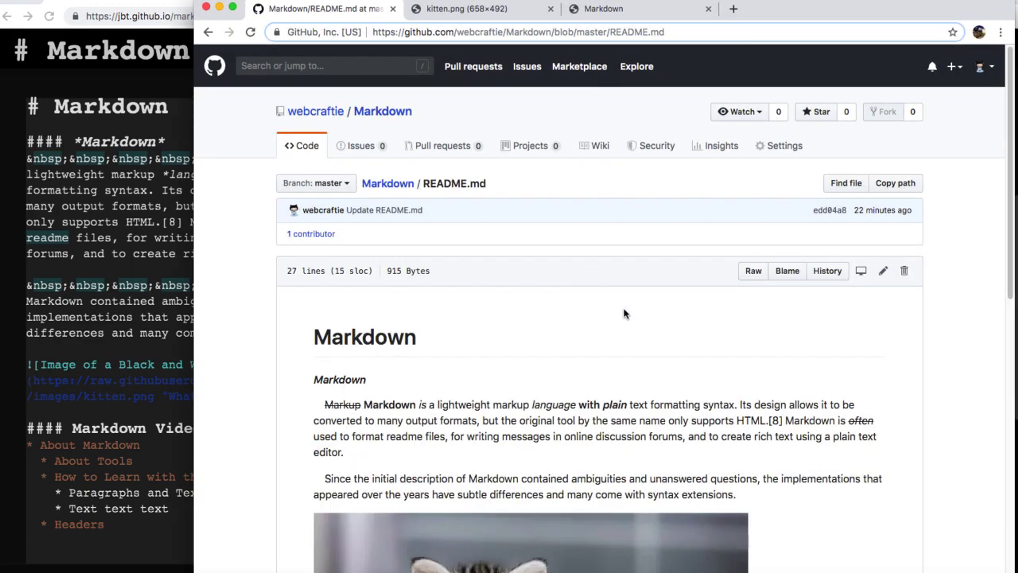
scroll(623, 314, "down", 5)
scroll(624, 308, "up", 5)
left_click(881, 272)
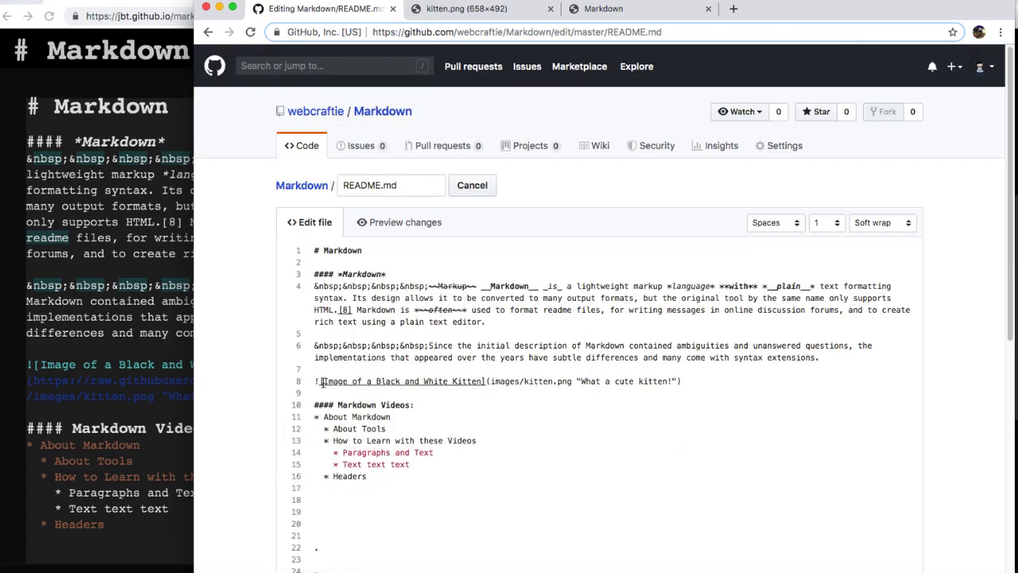
Step: Copy the kitten image line on line 8 of README.md and delete it from the file
left_click_drag(692, 381, 303, 382)
key("super+c")
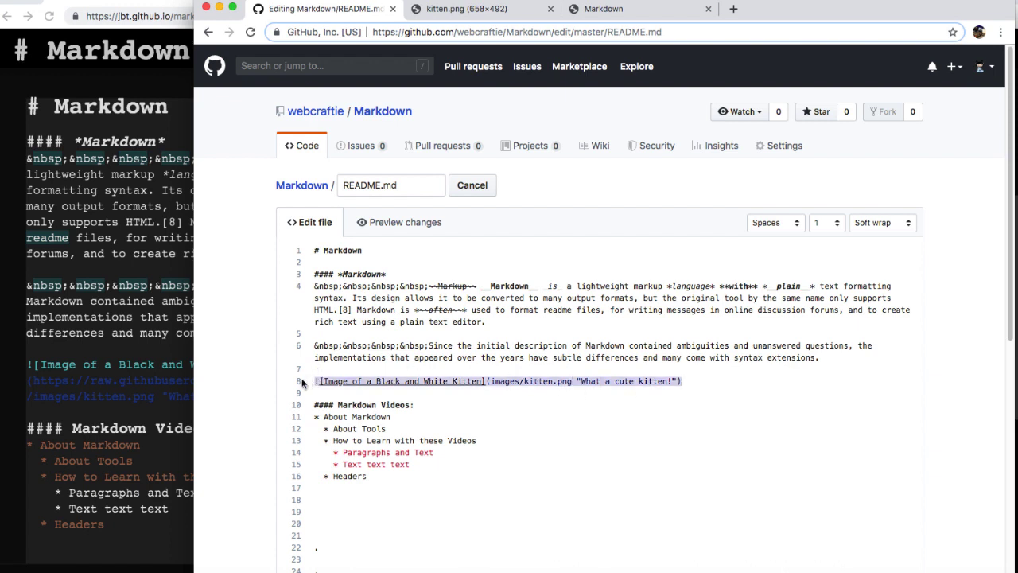
key("BackSpace")
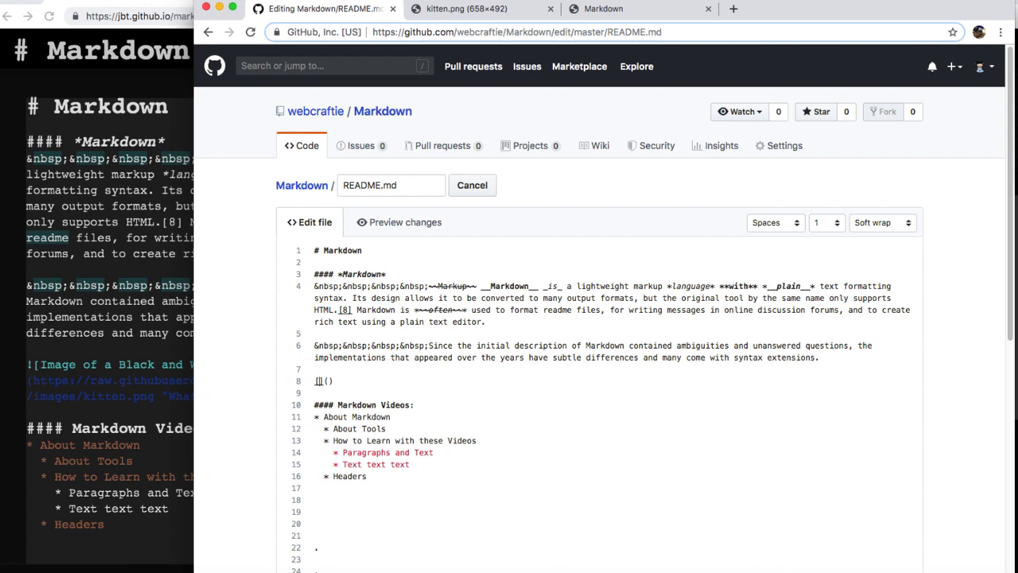
Step: Write the link "[Check out this Cute Kitten!](ThisCat.md)" on line 8 of README.md
type("Text")
key("BackSpace")
key("BackSpace")
key("BackSpace")
key("BackSpace")
type("Check out this ")
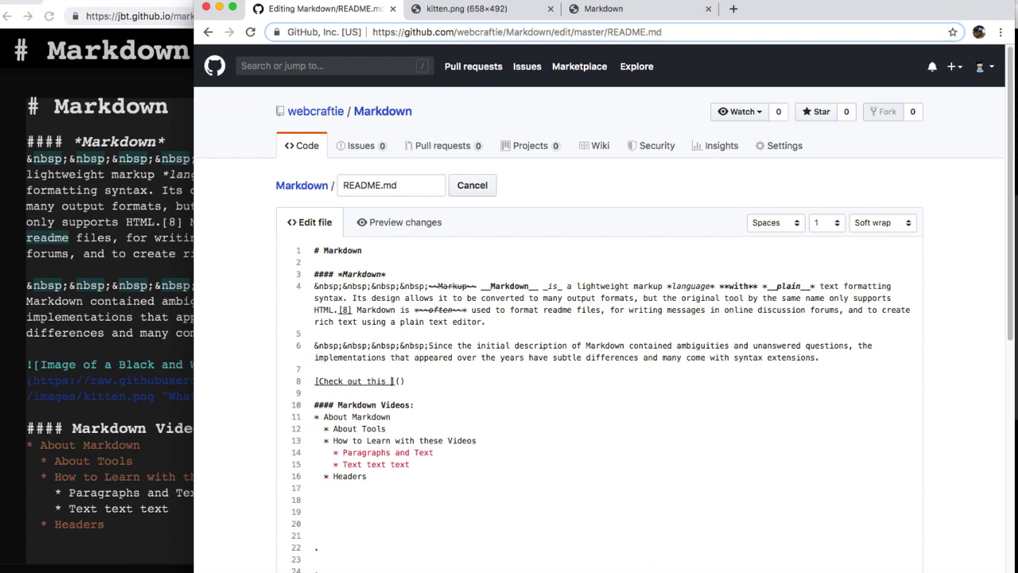
type("Cute Kitten!")
type("ThisCat")
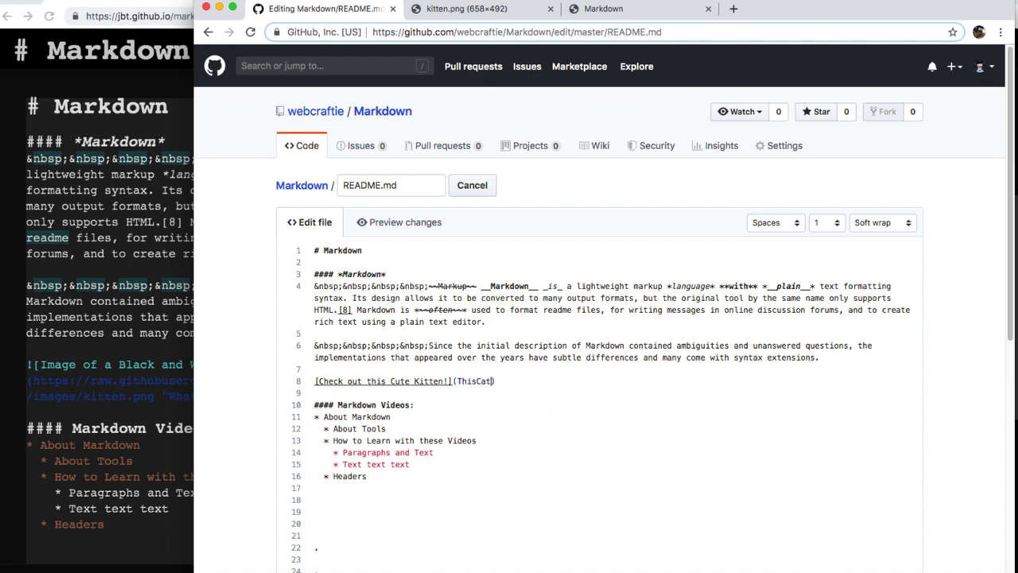
type(".md")
Step: Commit the README.md changes and check the rendered kitten link
scroll(231, 350, "down", 10)
left_click(373, 472)
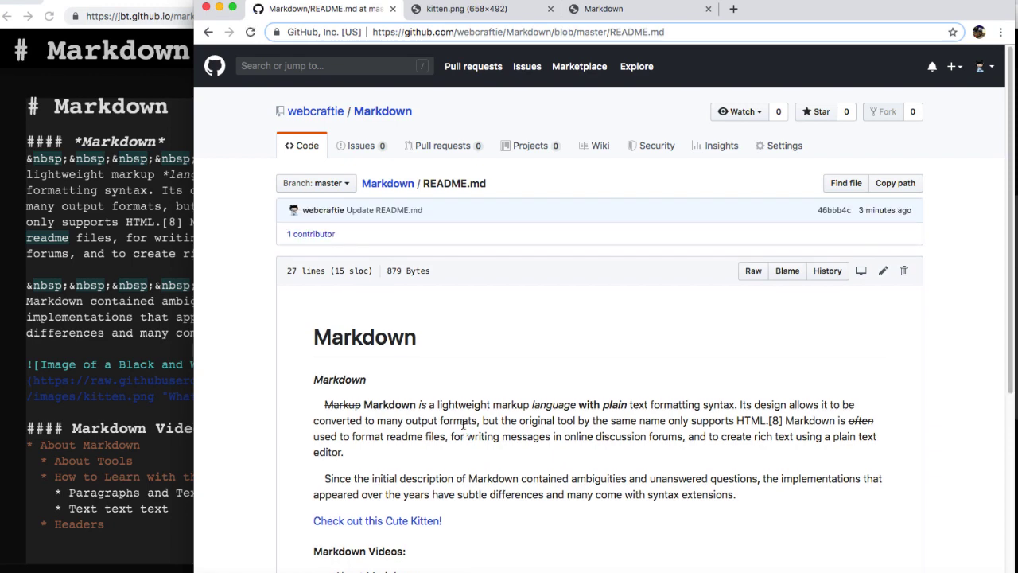
scroll(400, 338, "up", 2)
scroll(423, 416, "down", 1)
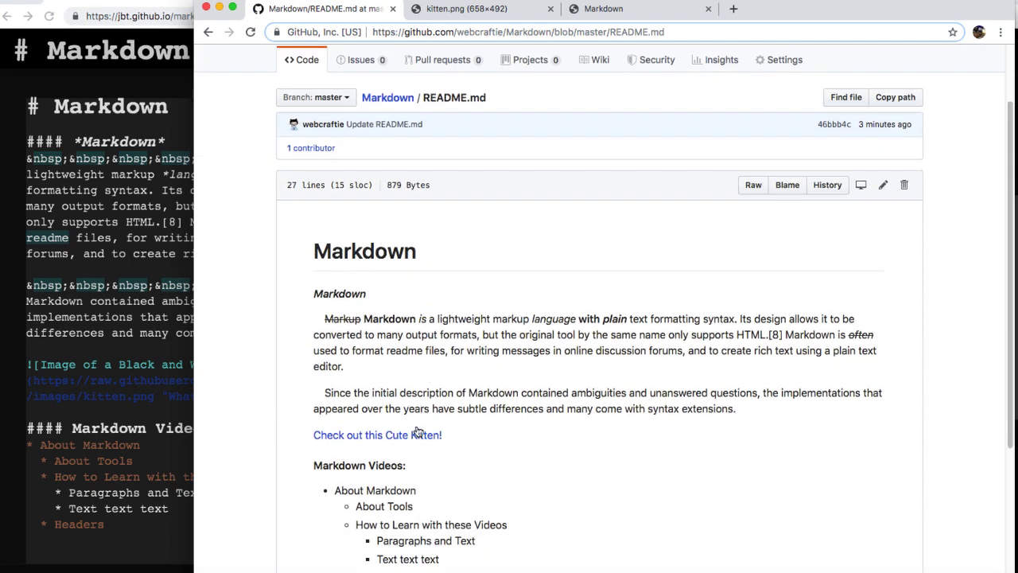
Step: Create a new file named ThisCat.md in the root of the Markdown repository
left_click(392, 100)
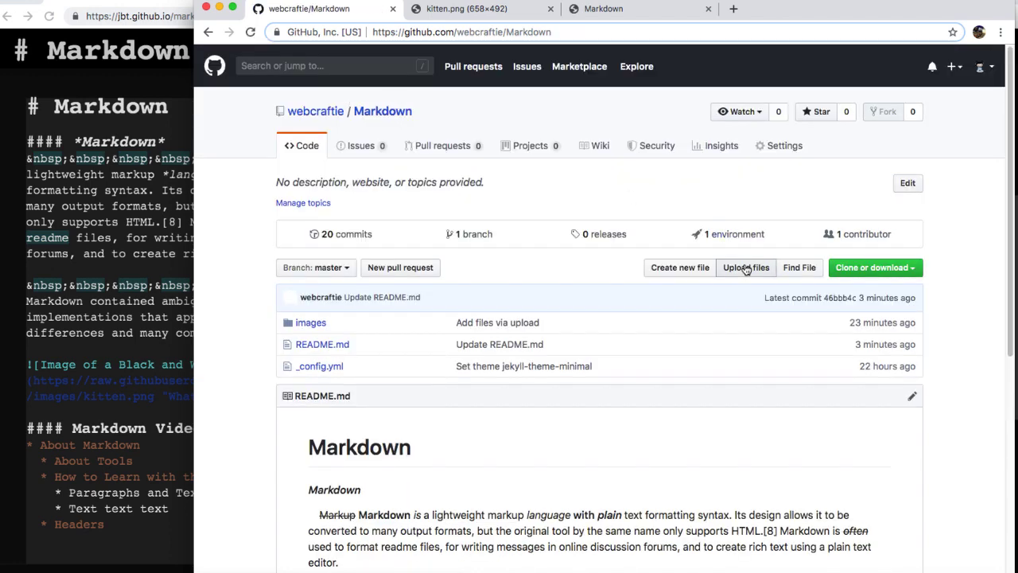
left_click(678, 269)
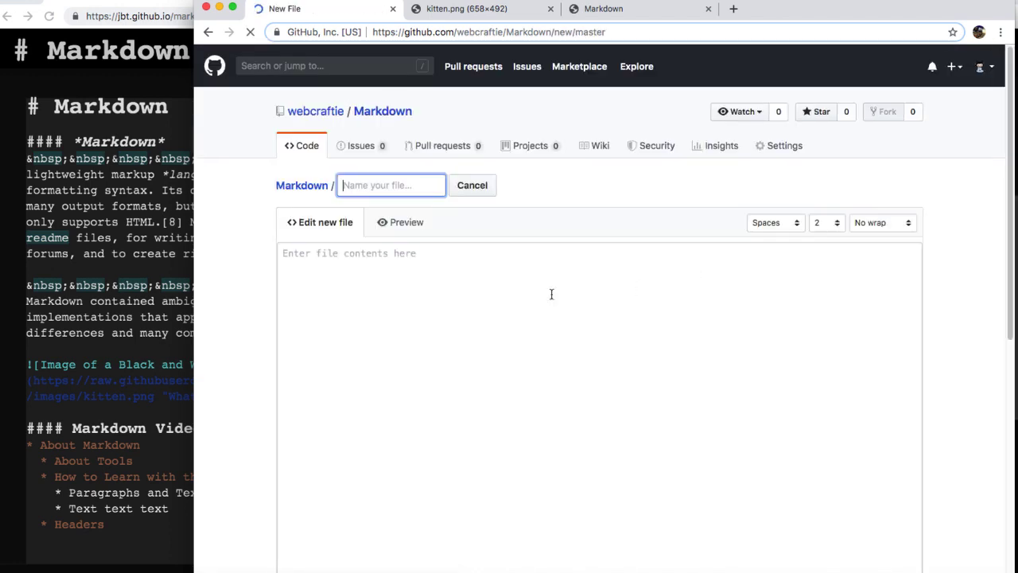
type("ThisC")
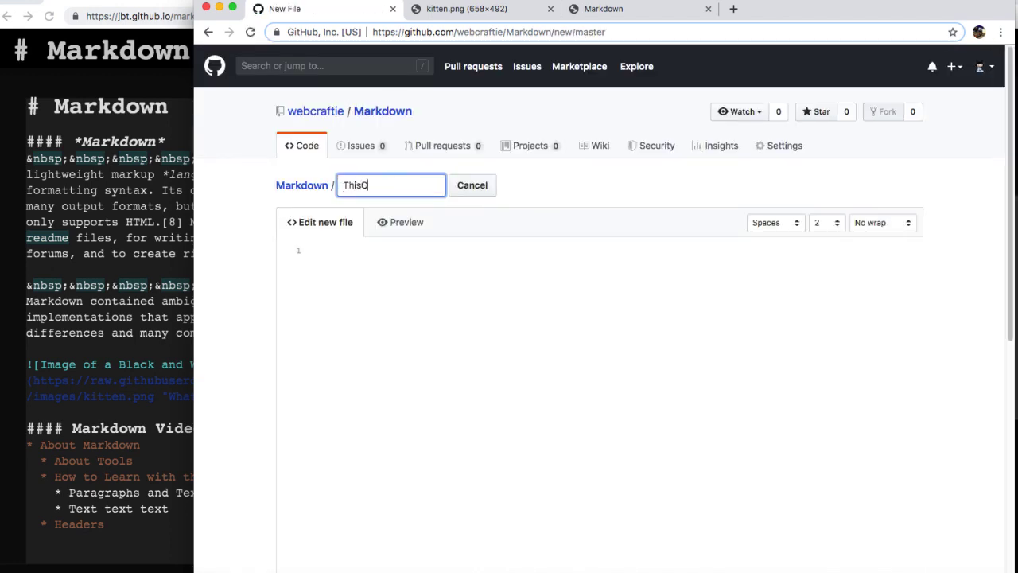
type("at.md")
left_click(391, 278)
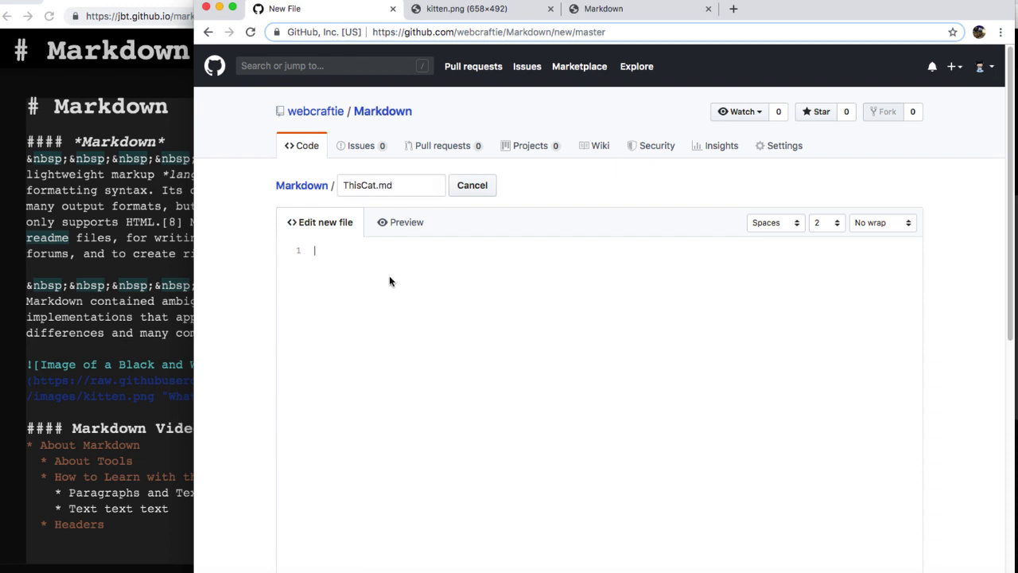
Step: Fill ThisCat.md with "#This cat's cute!" on line 1 and the copied kitten image on line 3, and commit the new file
key("super+v")
key("Return")
key("Return")
left_click(314, 251)
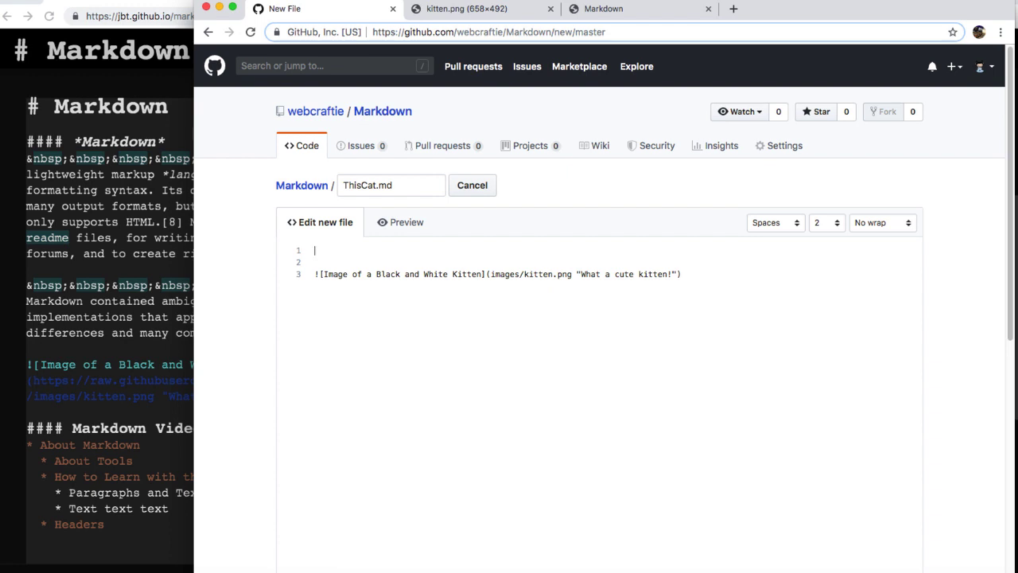
type("#This cat's cute!")
scroll(238, 275, "down", 10)
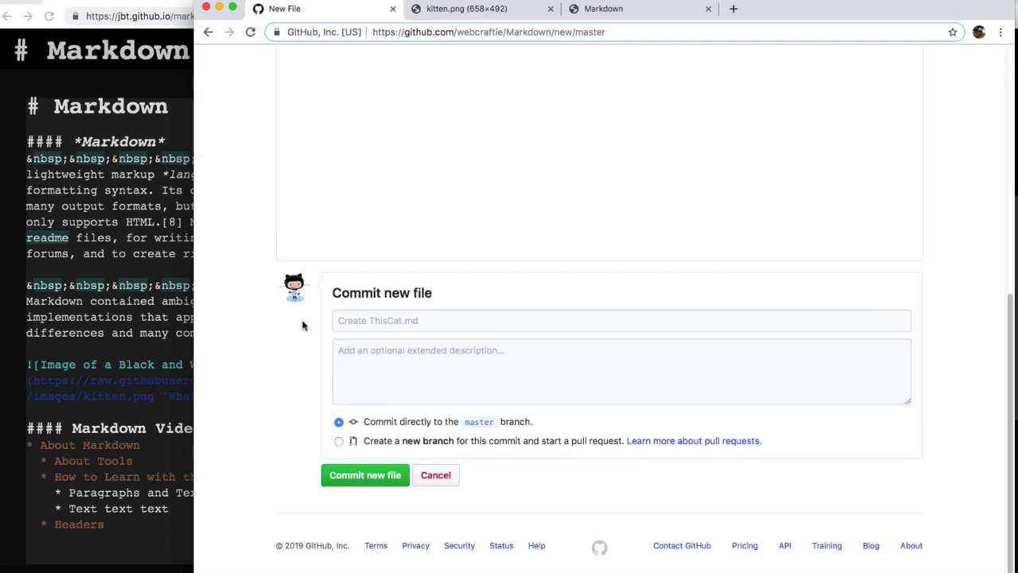
left_click(365, 474)
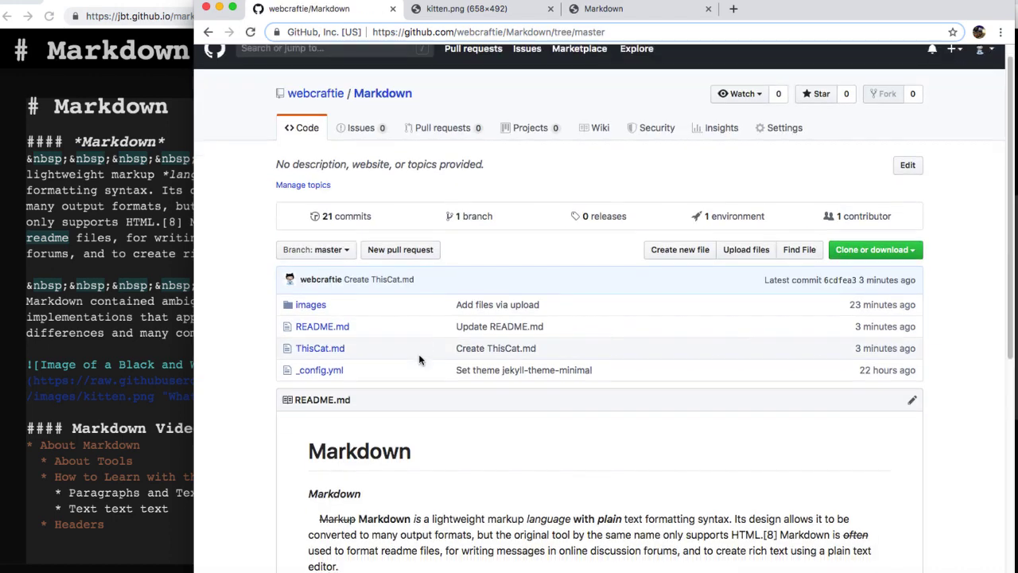
Step: Follow the "Check out this Cute Kitten!" link in the README and look over the ThisCat.md page
scroll(420, 358, "down", 3)
scroll(420, 359, "down", 3)
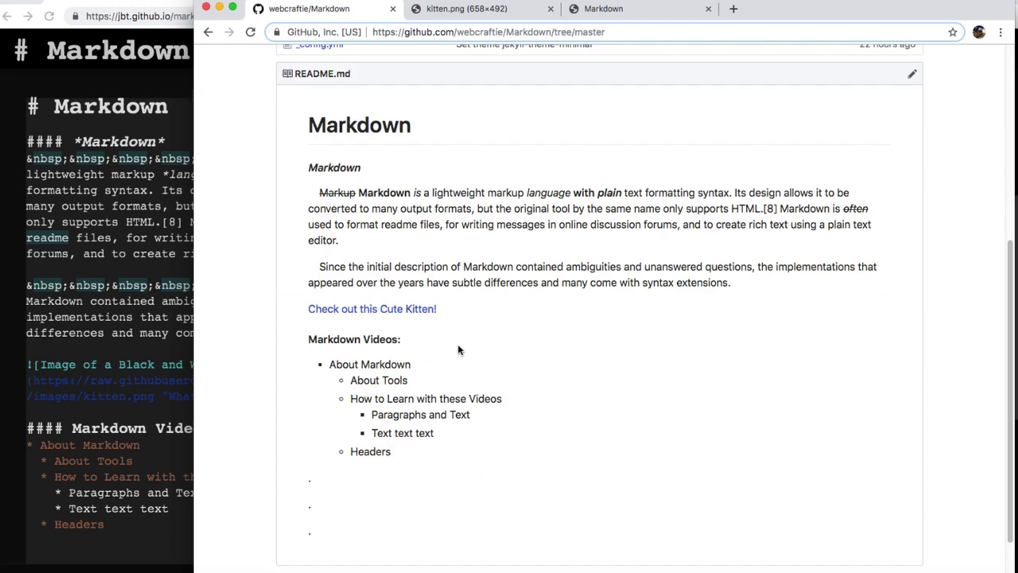
left_click(402, 312)
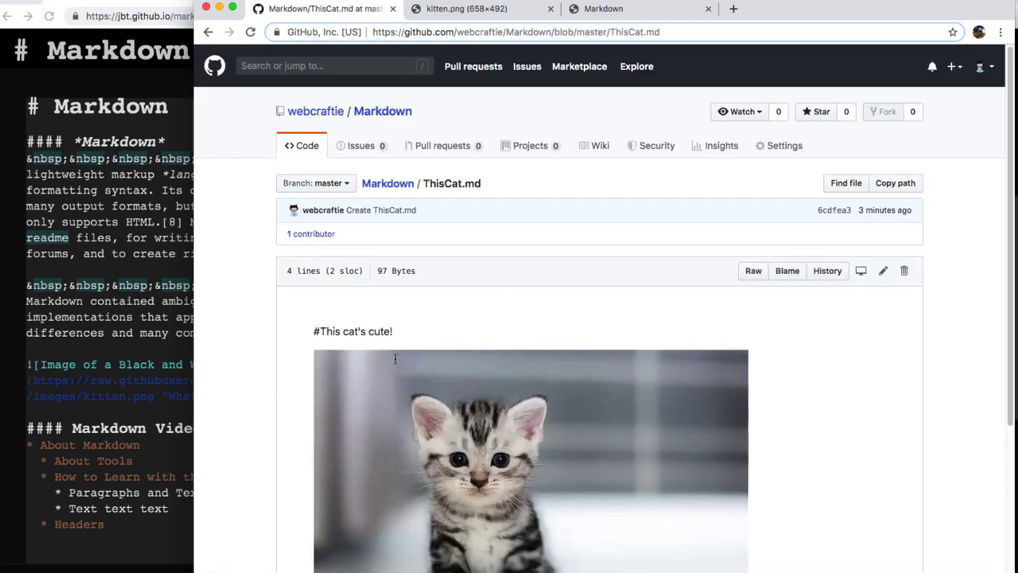
scroll(390, 334, "down", 3)
scroll(393, 332, "up", 1)
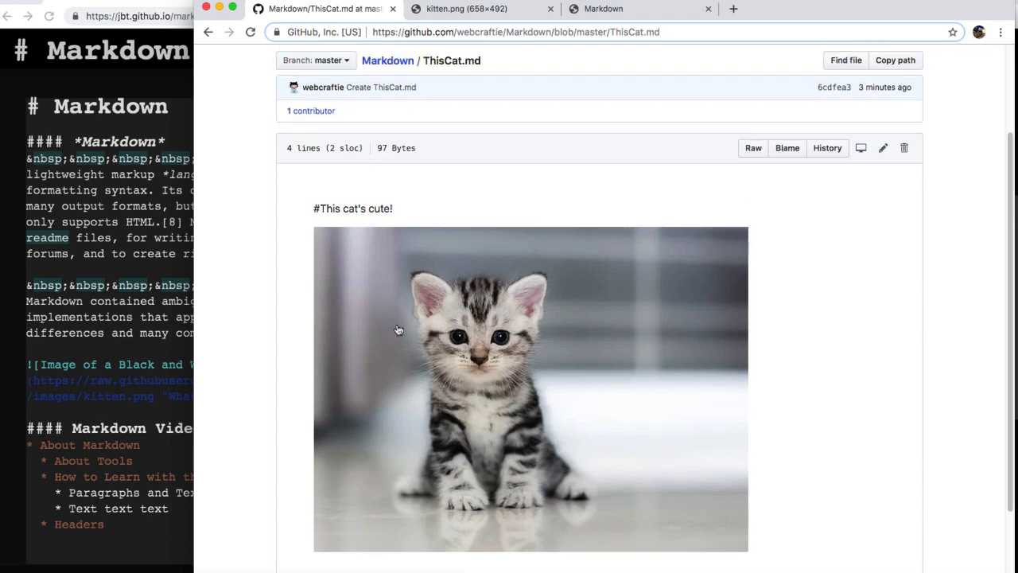
Step: Insert a space after the # in the first line of ThisCat.md, commit the change and check the rendered heading
left_click(883, 148)
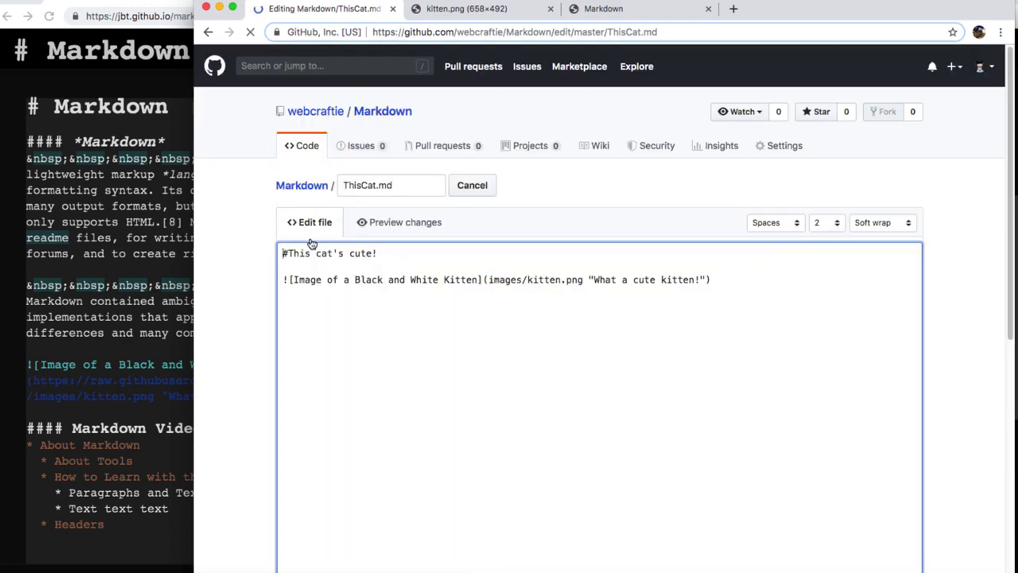
left_click(321, 250)
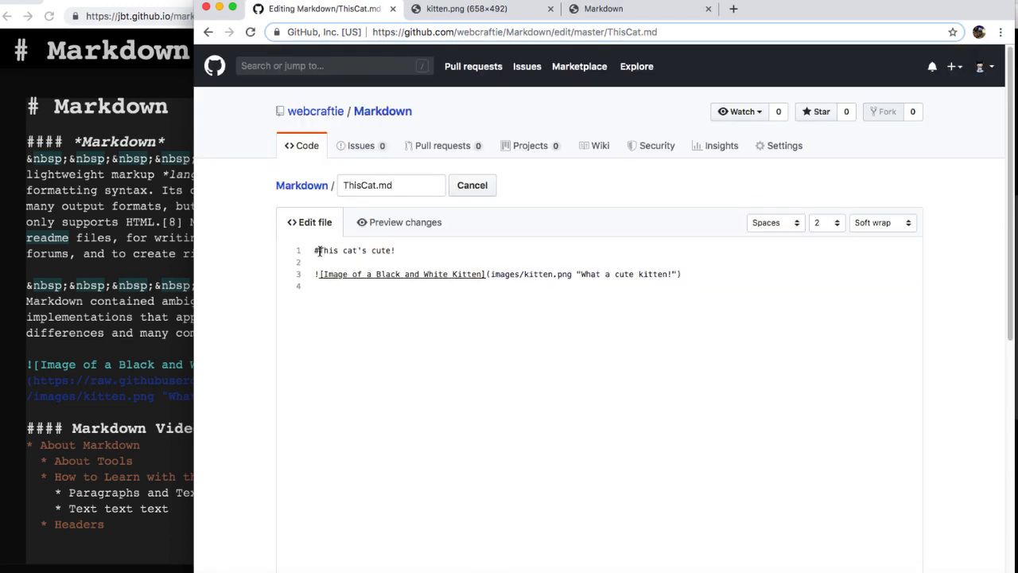
scroll(225, 258, "down", 10)
left_click(361, 474)
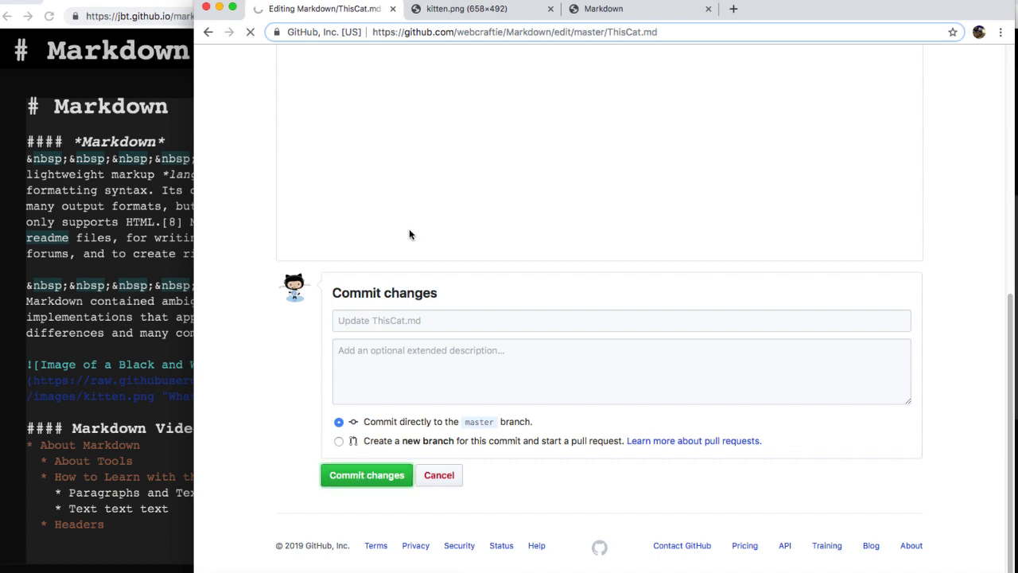
scroll(409, 229, "down", 5)
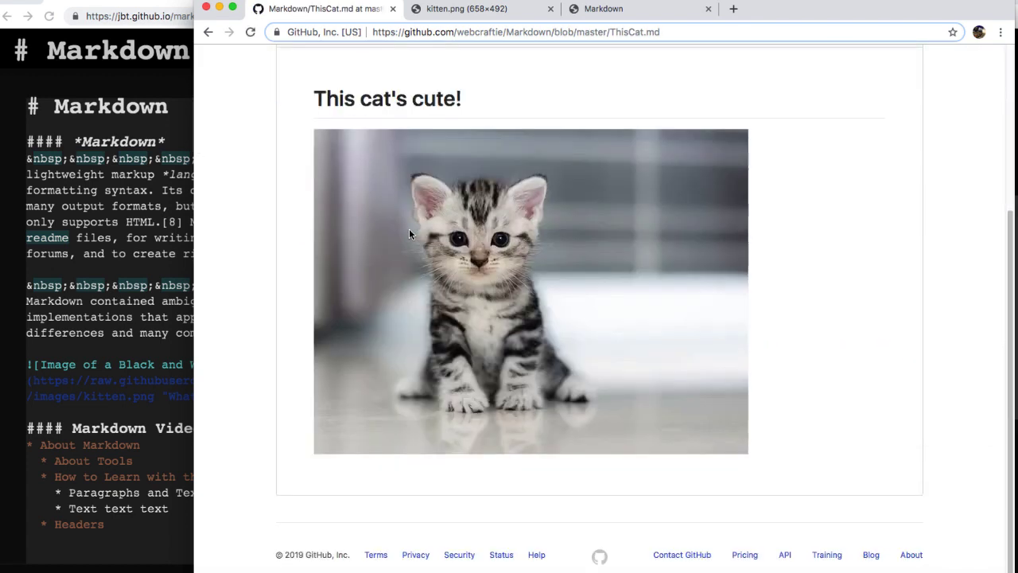
scroll(532, 173, "up", 2)
Step: Reload the published Markdown site and follow its "Check out this Cute Kitten!" link to the ThisCat page
left_click(623, 11)
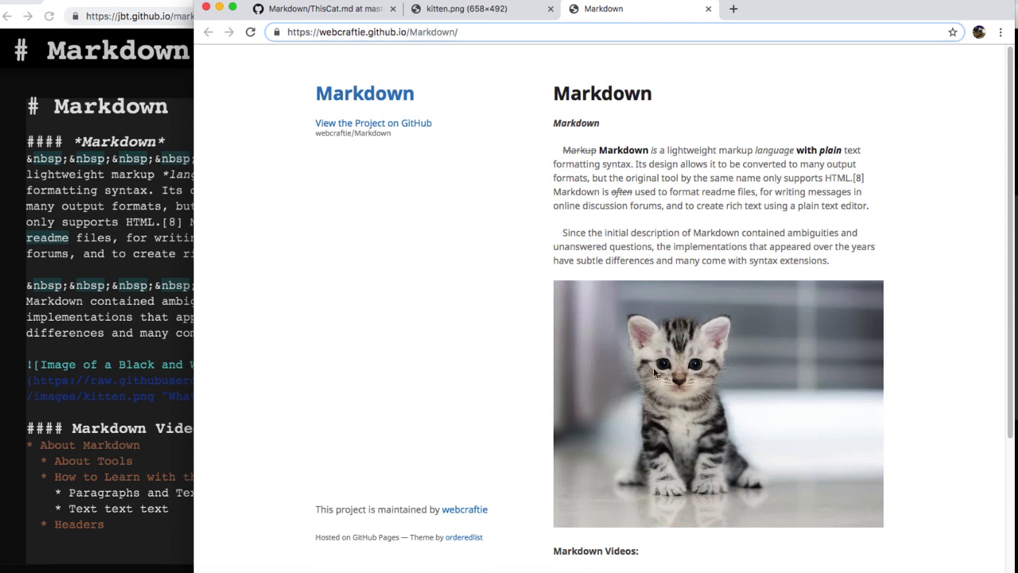
key("super+r")
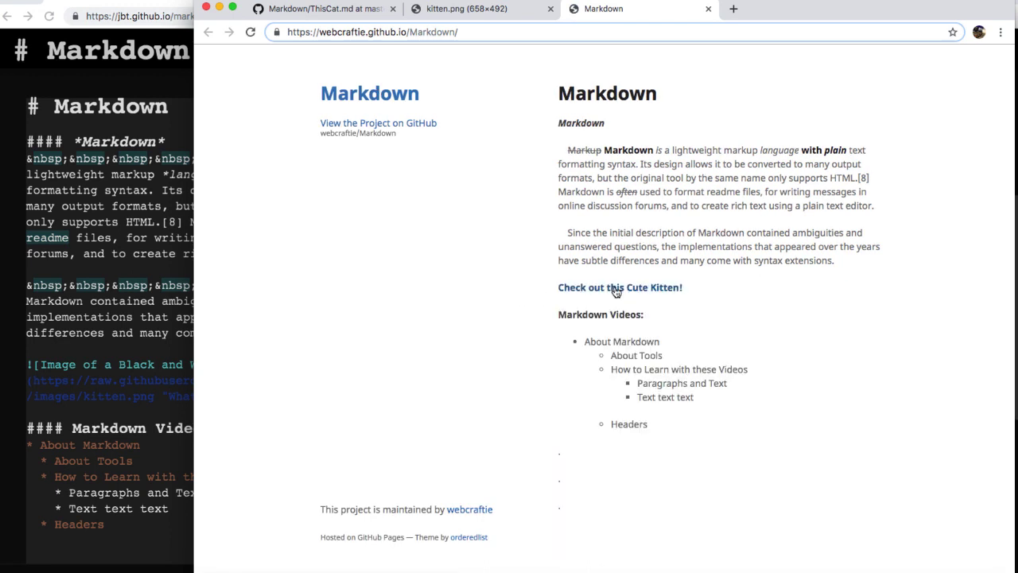
left_click(616, 289)
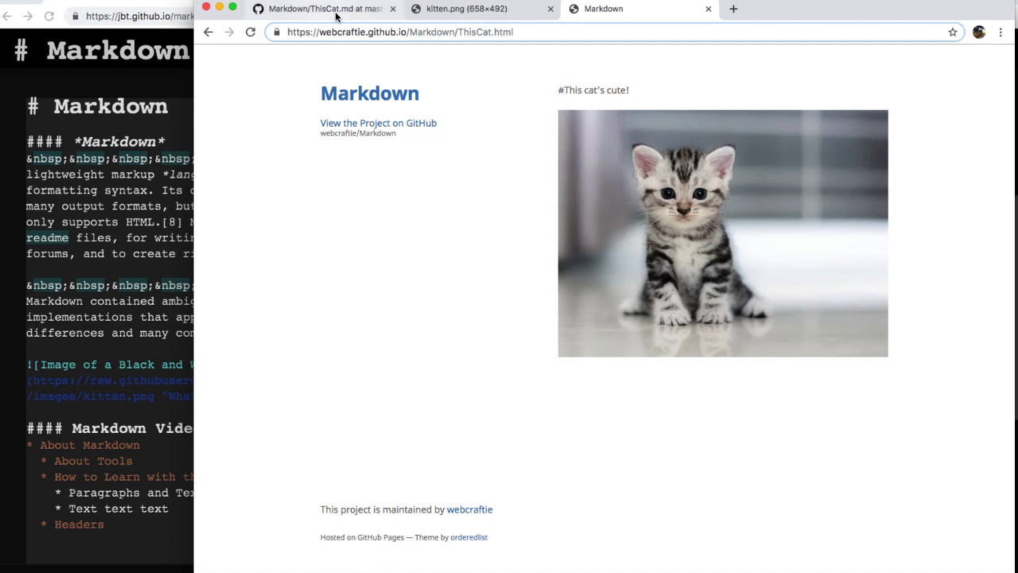
Step: Switch to Dillinger and open the preview's "Check out this cute kitten!" link in a new tab to test it
left_click(129, 203)
left_click(435, 1)
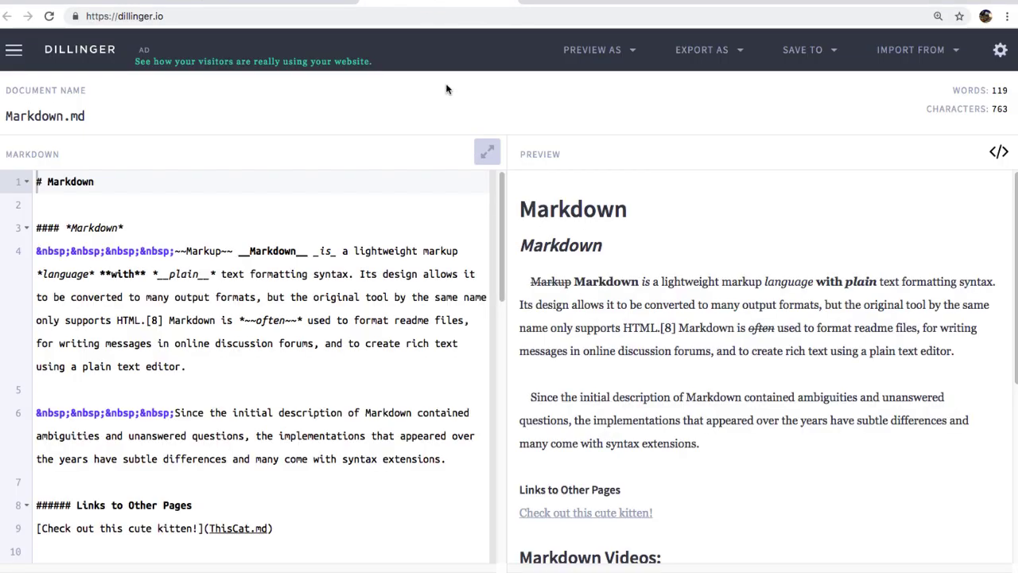
scroll(286, 282, "down", 3)
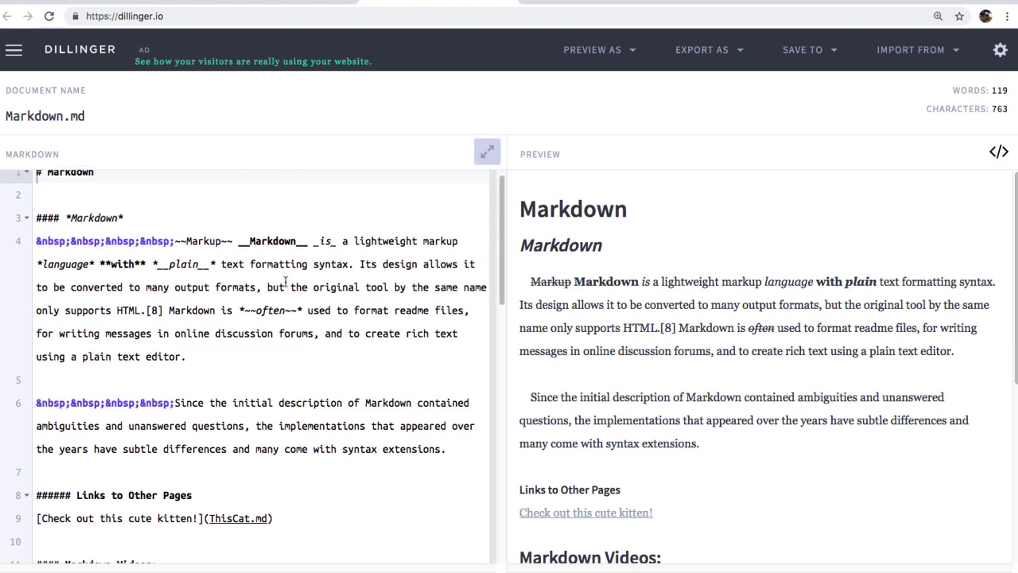
scroll(599, 405, "down", 3)
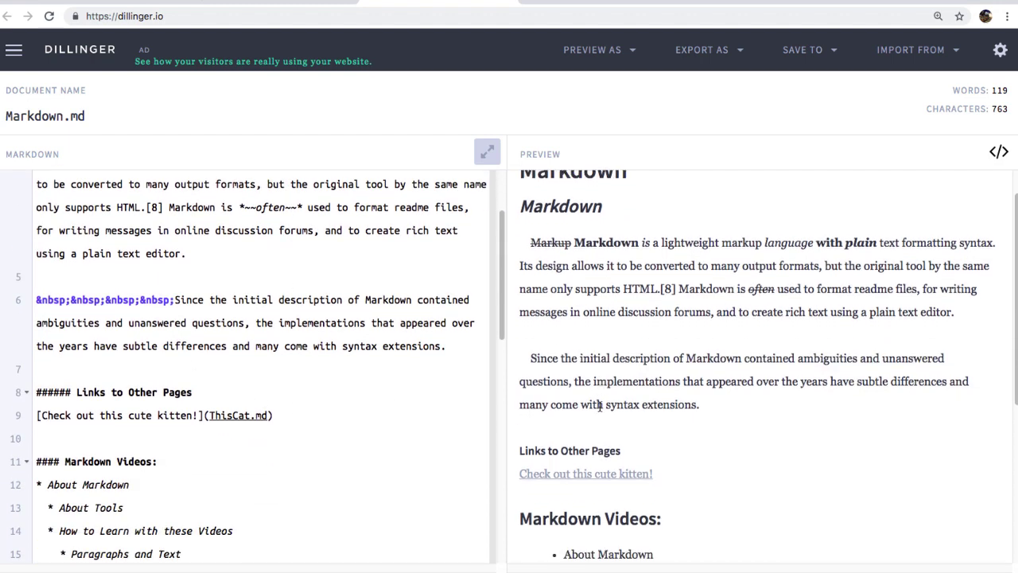
right_click(593, 414)
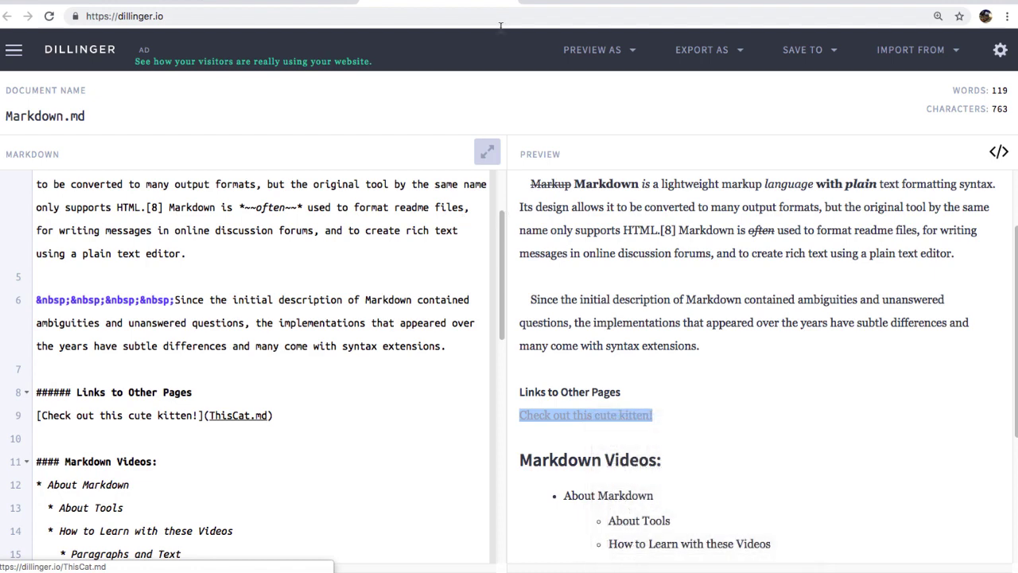
left_click(535, 3)
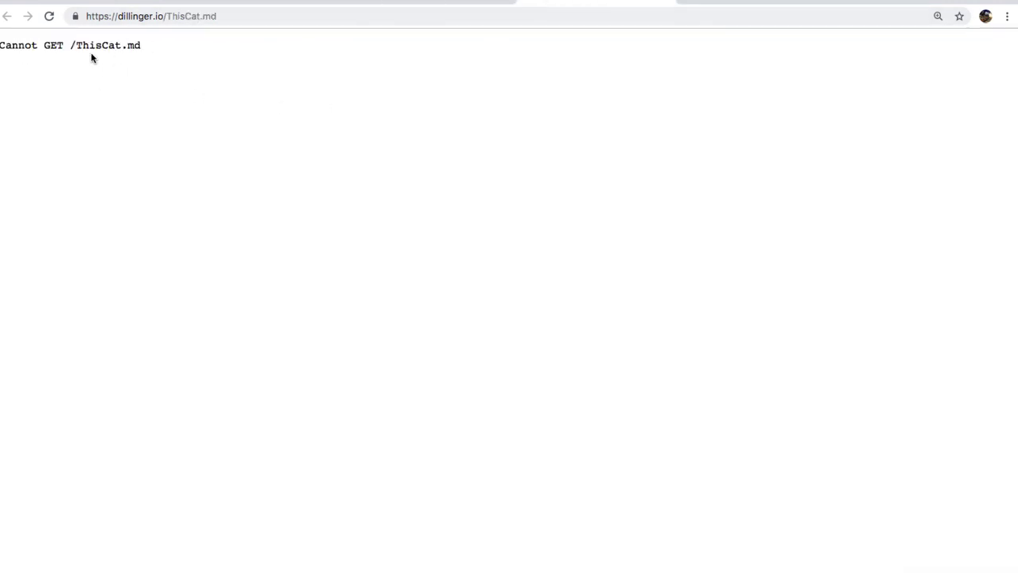
Step: Close the Dillinger link's page, return to the published ThisCat.html page and reload it to check its heading
left_click(671, 3)
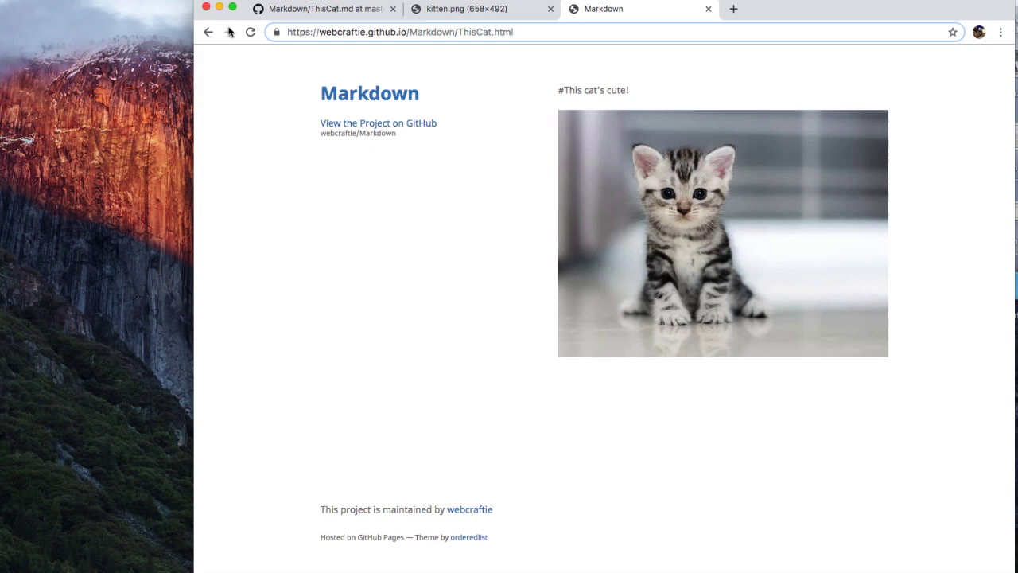
left_click(250, 31)
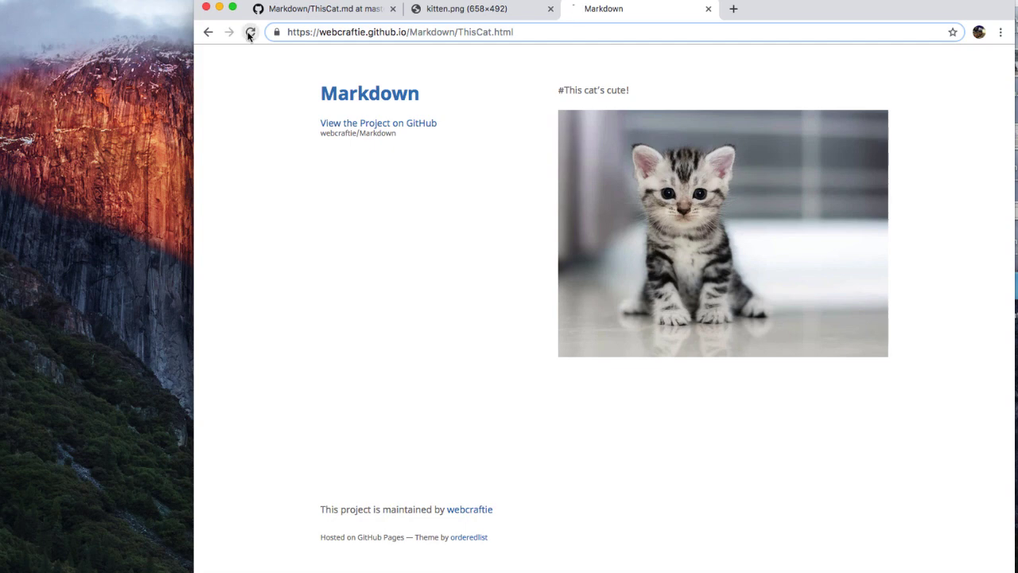